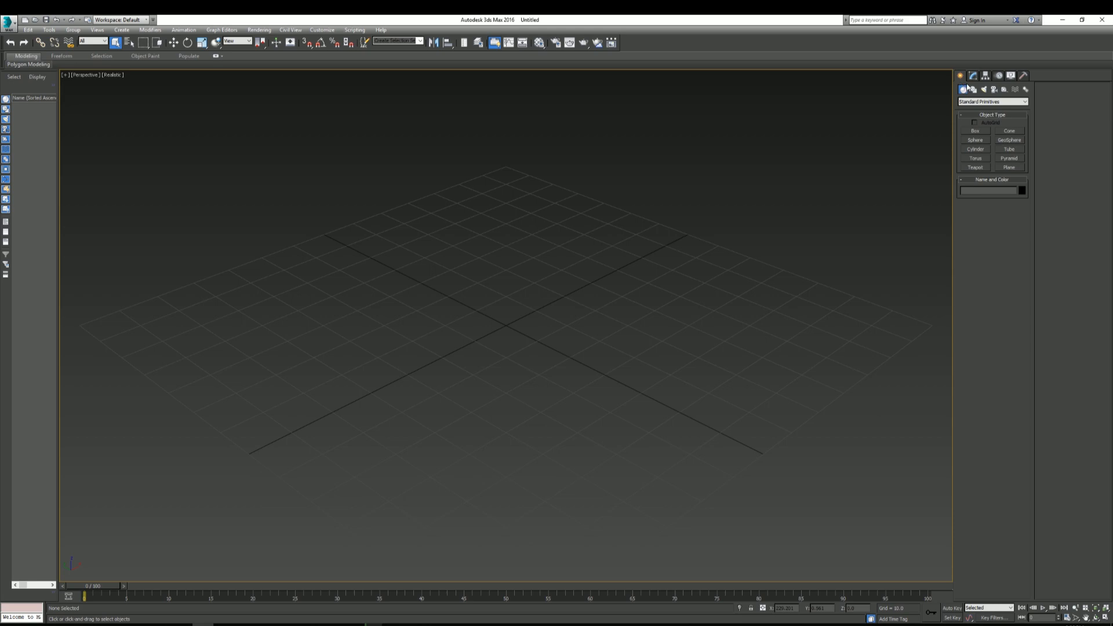
Create a standard box primitive on the grid, about 57 units wide and 42 units high.
click(986, 131)
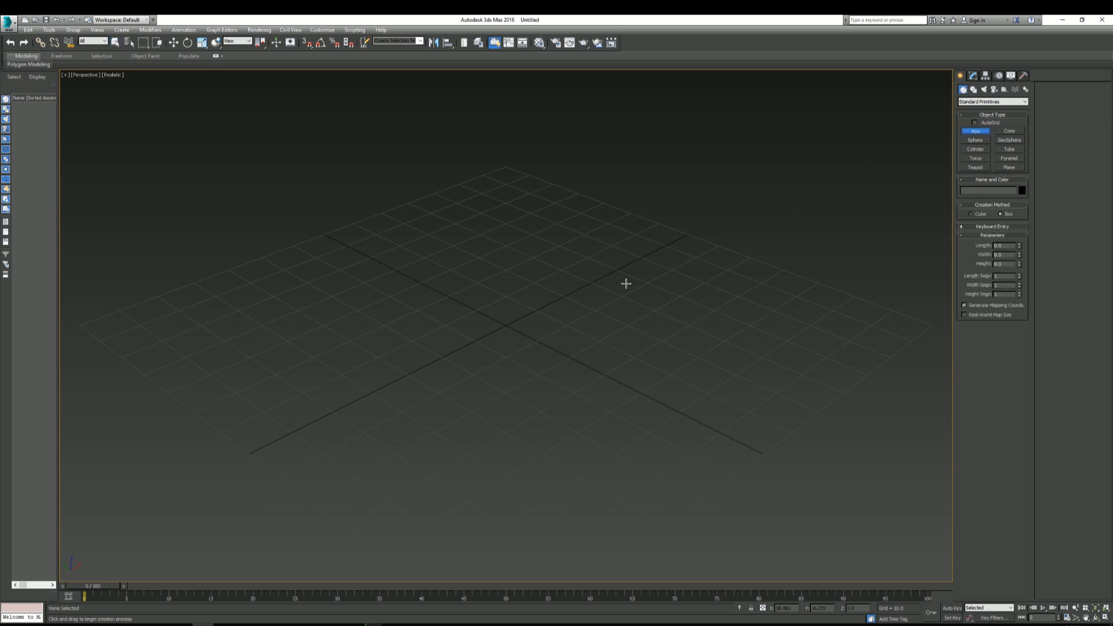
drag(554, 268, 489, 415)
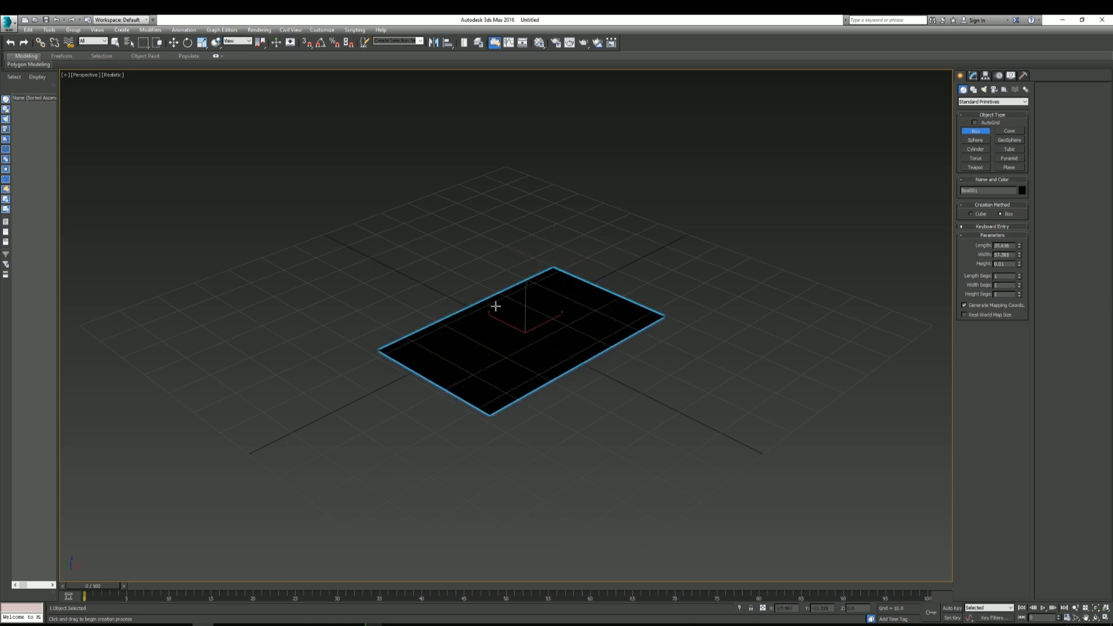
click(499, 251)
right_click(674, 345)
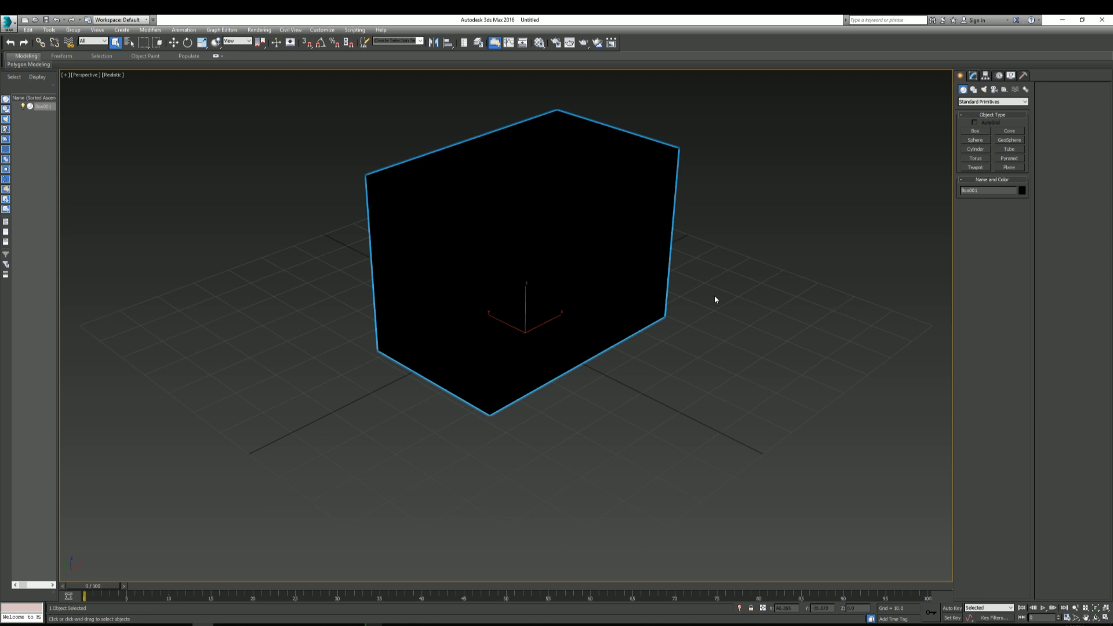
Move the box a short distance along the negative Y axis, to about Y -12.
middle_drag(634, 251, 638, 266)
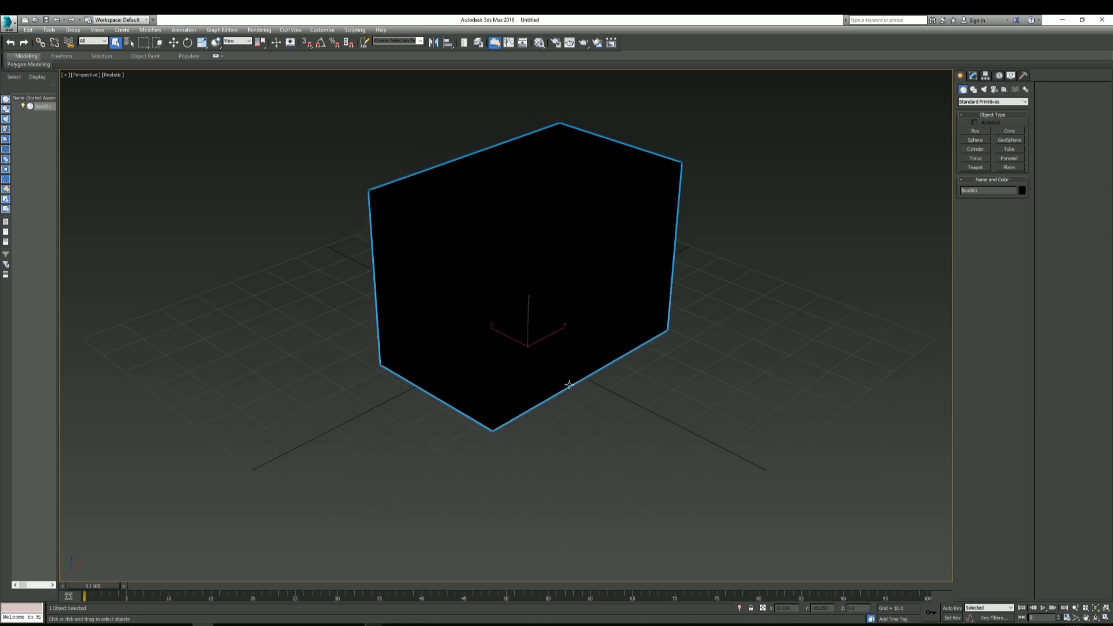
key(w)
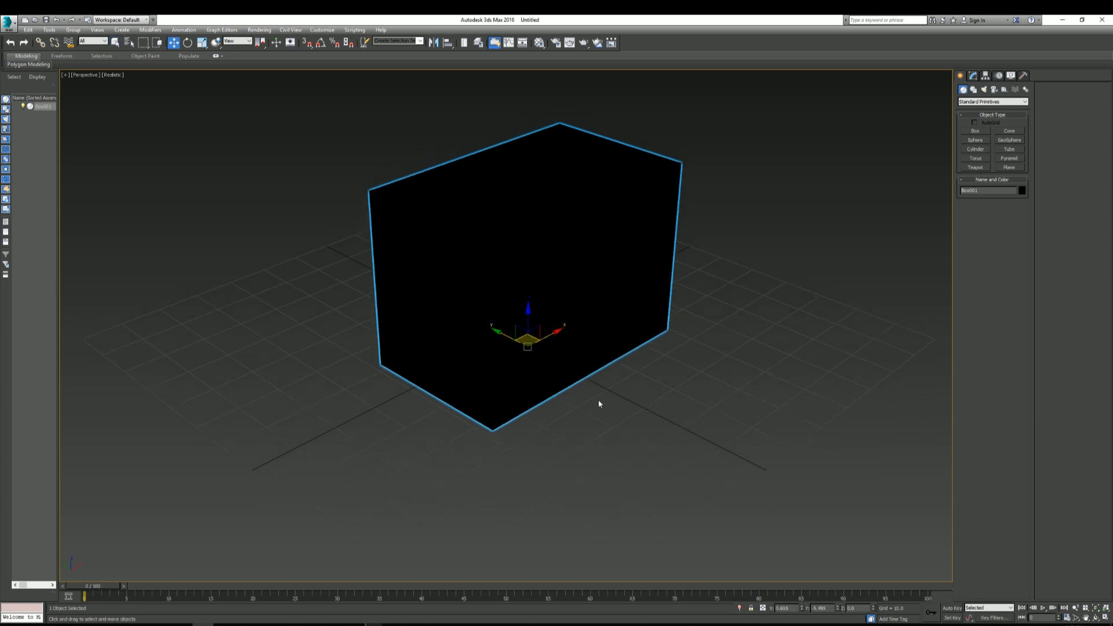
mouse_move(493, 330)
shift+mouse_down()
mouse_move(641, 367)
mouse_move(642, 400)
mouse_move(520, 341)
shift+mouse_up()
click(667, 439)
middle_drag(666, 437, 668, 435)
click(574, 307)
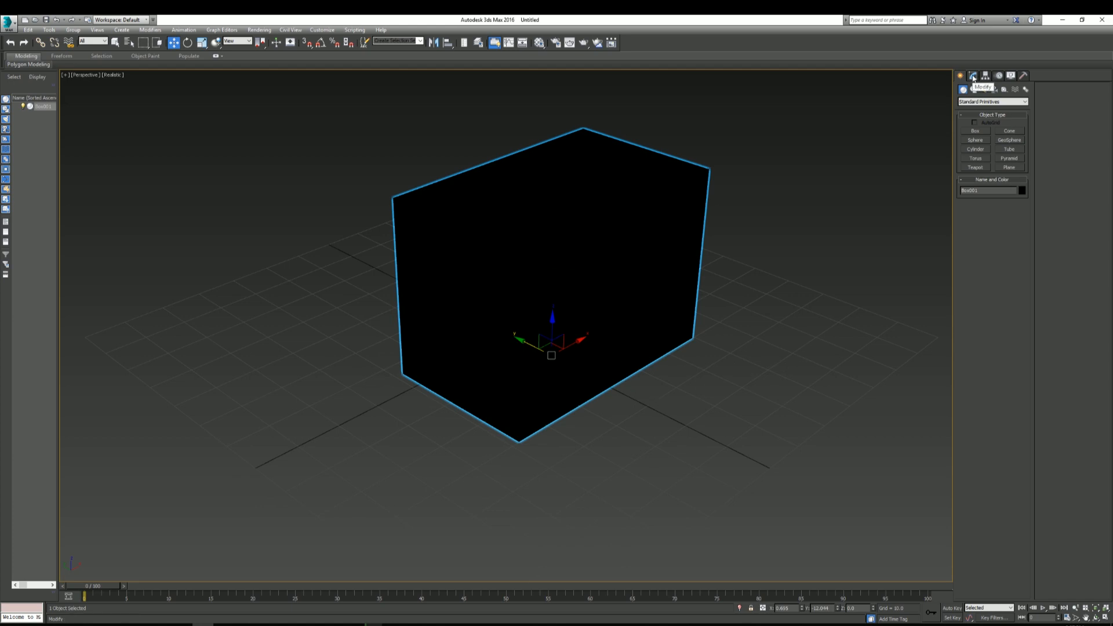
Add an Edit Poly modifier to the box.
click(974, 77)
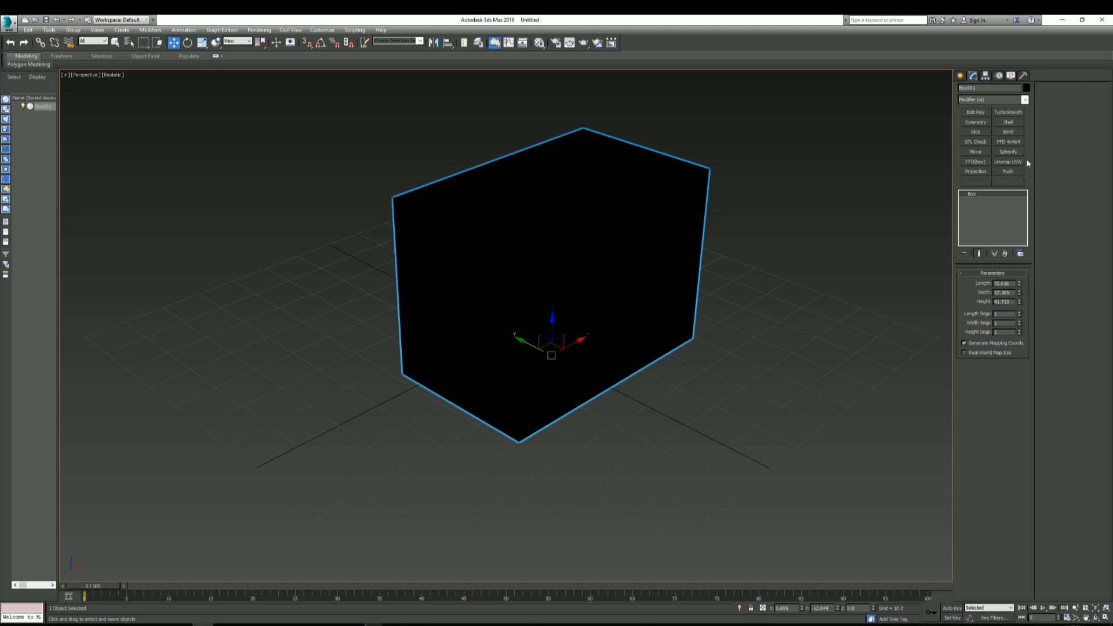
click(983, 112)
alt+middle_drag(881, 269, 940, 99)
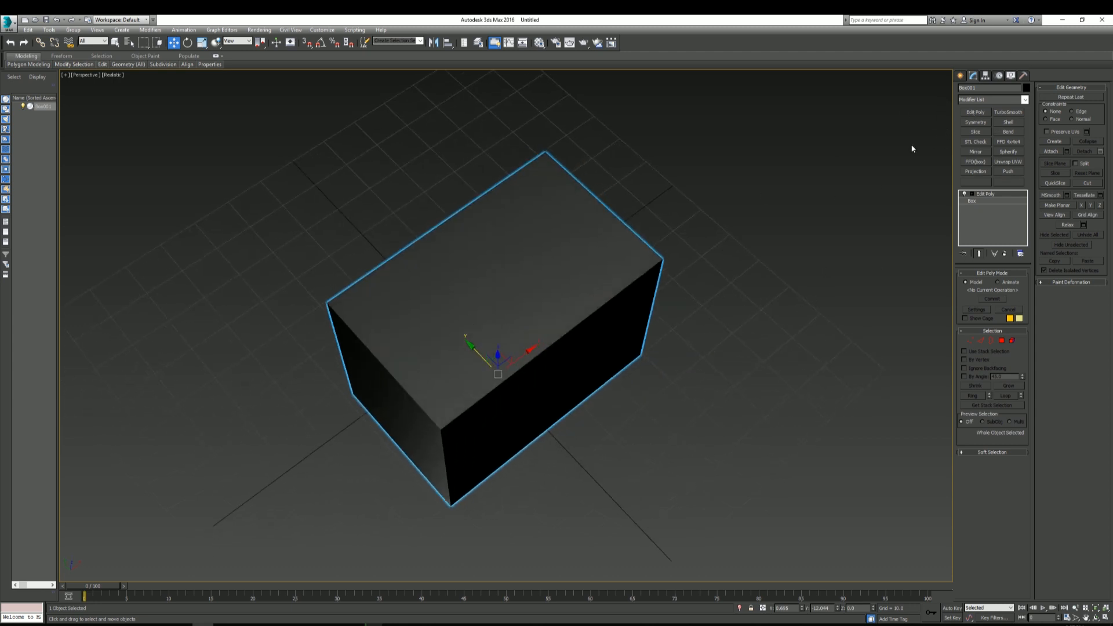
alt+middle_drag(803, 376, 667, 400)
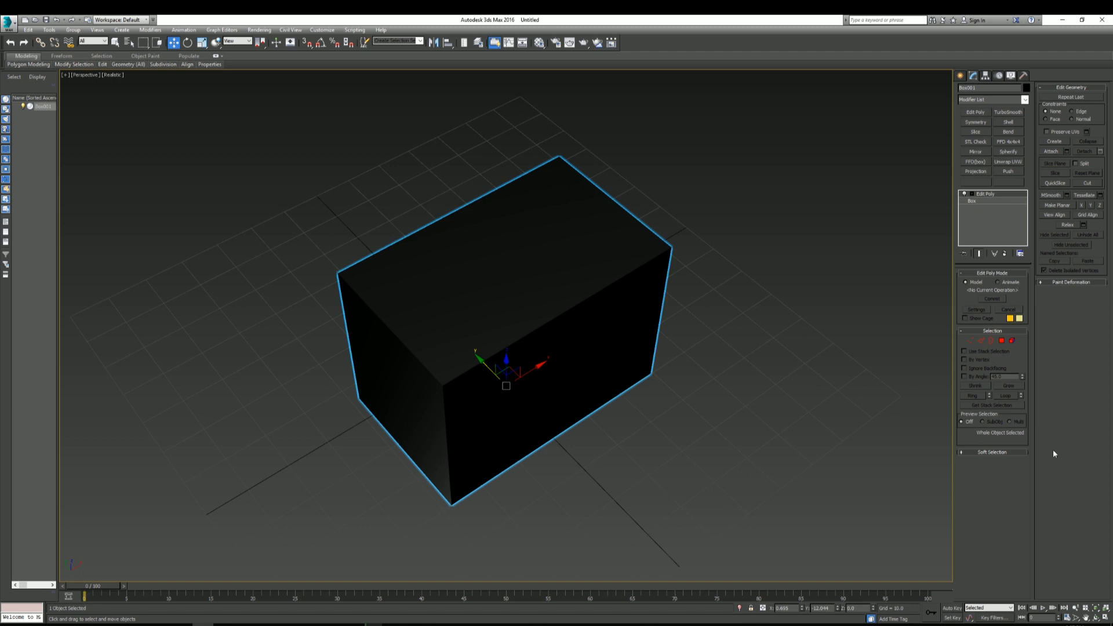
Expand the Soft Selection and Paint Deformation settings of the Edit Poly modifier.
click(961, 451)
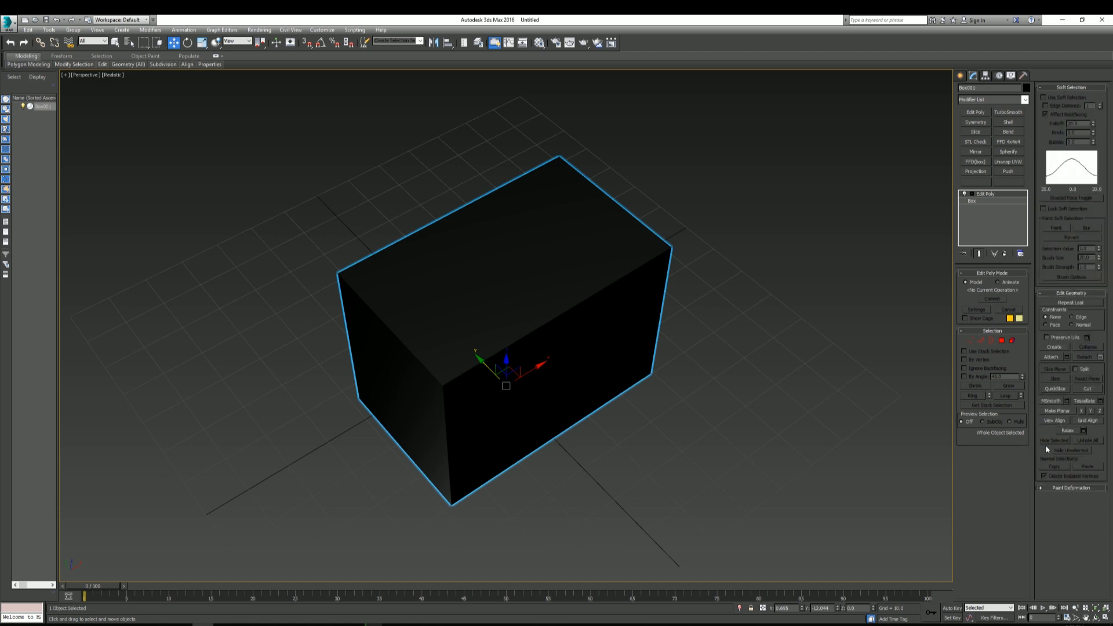
click(1044, 489)
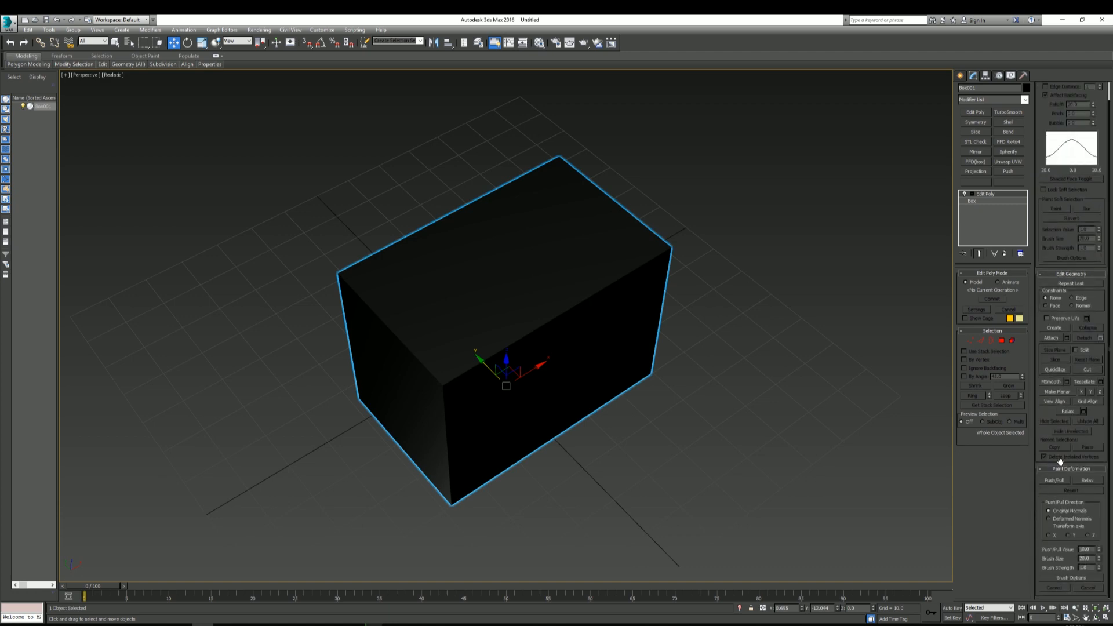
scroll(1055, 484, up, 1)
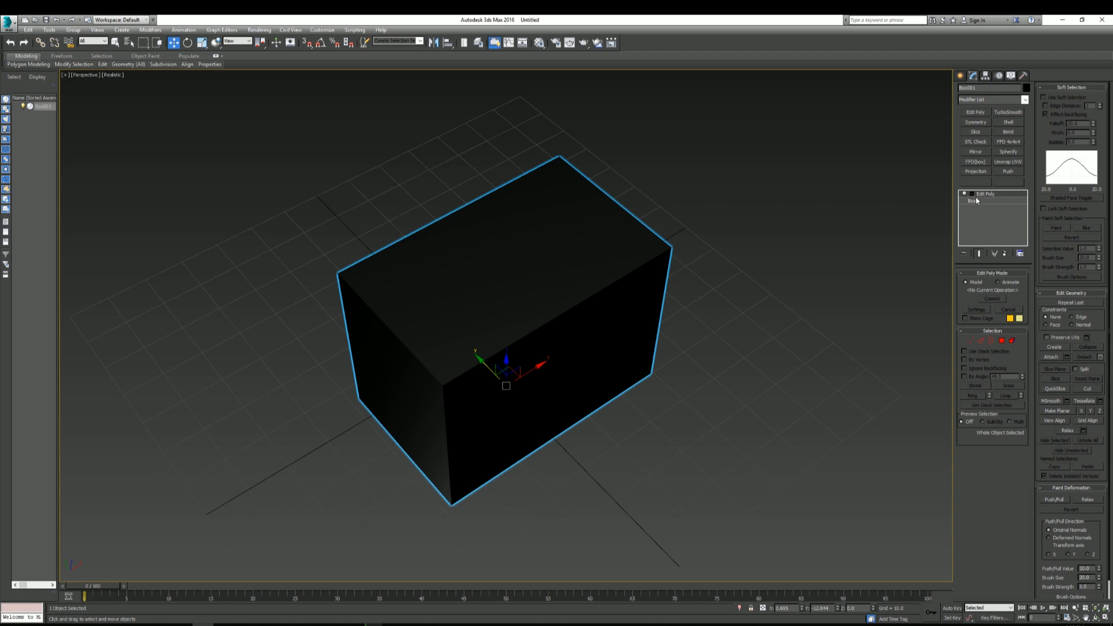
Switch to Vertex level, display edged faces on the box, and pick its top corner vertices one at a time.
click(970, 340)
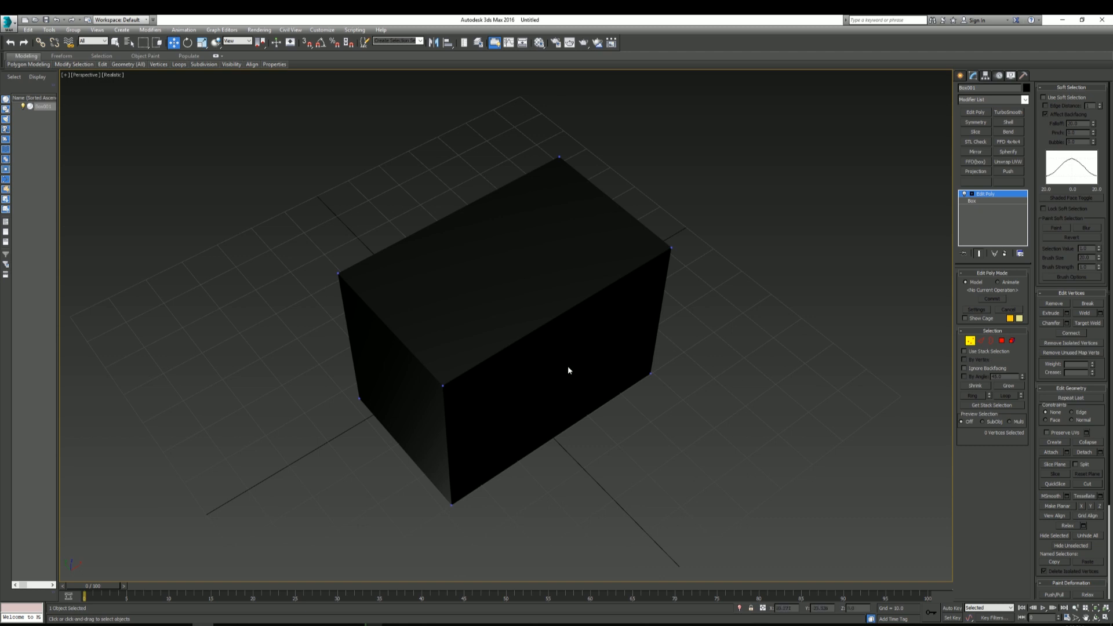
key(F4)
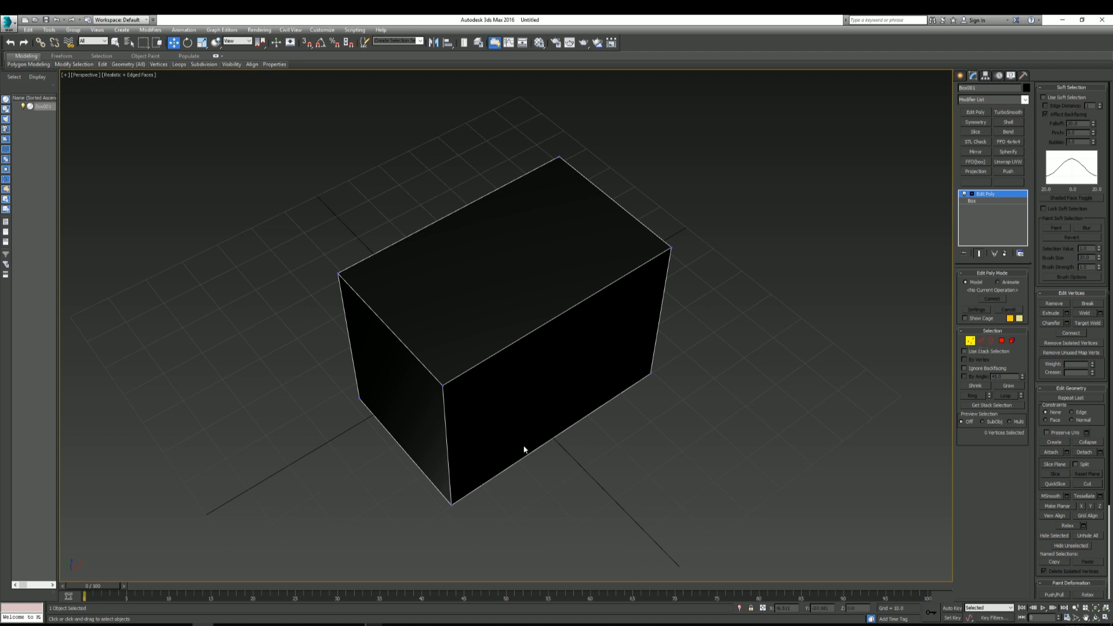
click(443, 384)
scroll(464, 401, up, 3)
middle_drag(461, 402, 561, 468)
click(373, 255)
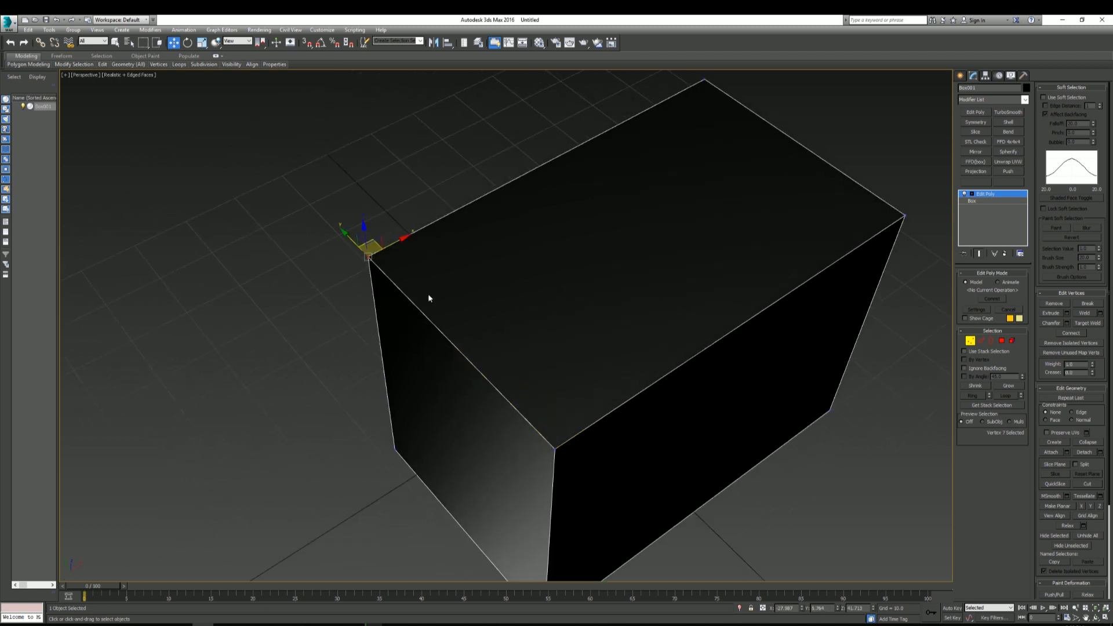
alt+middle_drag(428, 293, 496, 409)
click(580, 169)
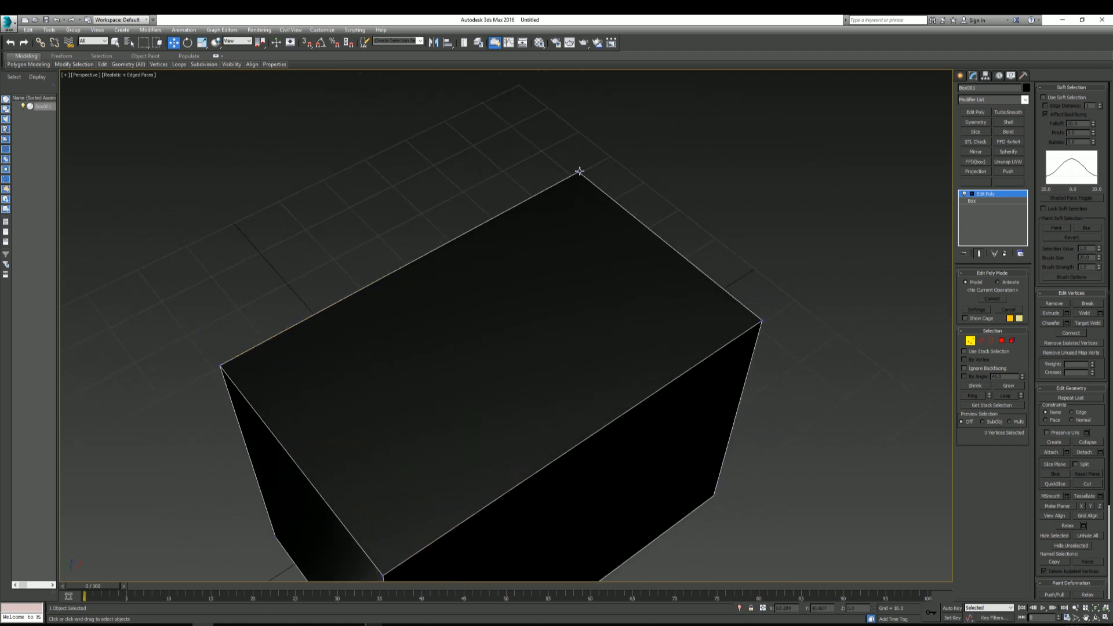
Try to move a single top corner vertex inward along the X axis, and undo the move.
click(762, 319)
alt+middle_drag(673, 432, 617, 287)
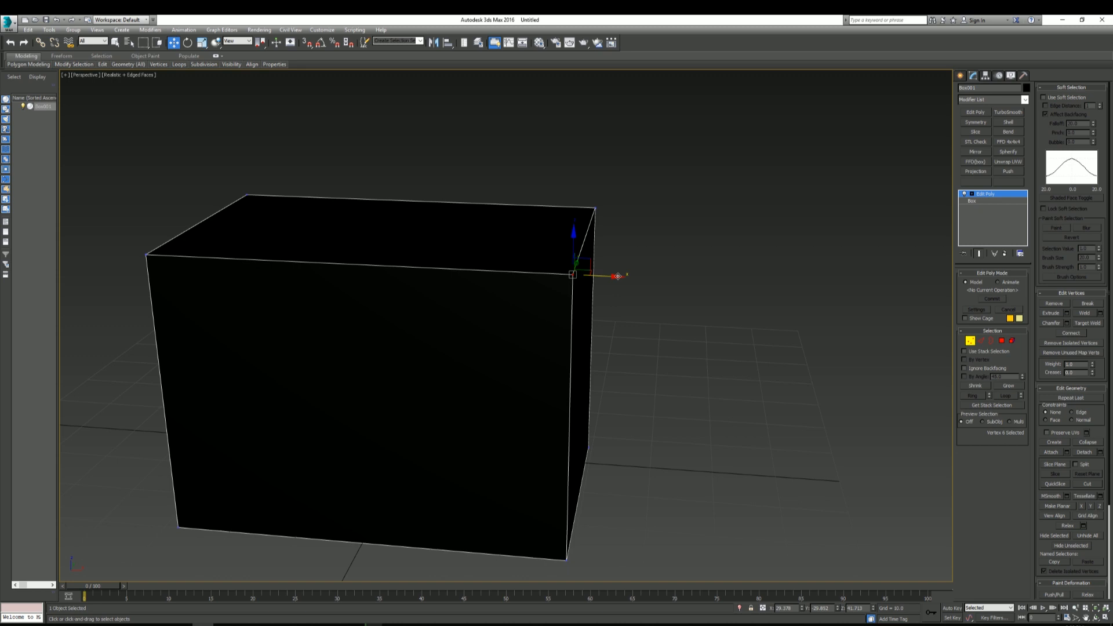
drag(616, 276, 466, 272)
middle_drag(654, 260, 572, 417)
key(ctrl+z)
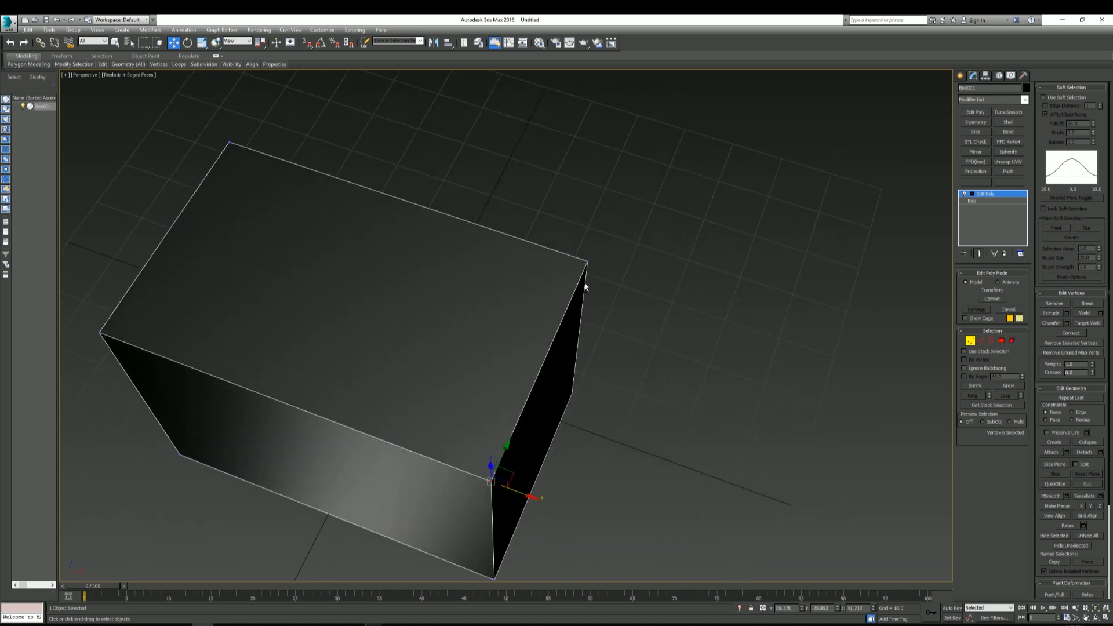
Add the second top vertex on the same short side, try moving both inward along X, and undo the move.
ctrl+click(587, 259)
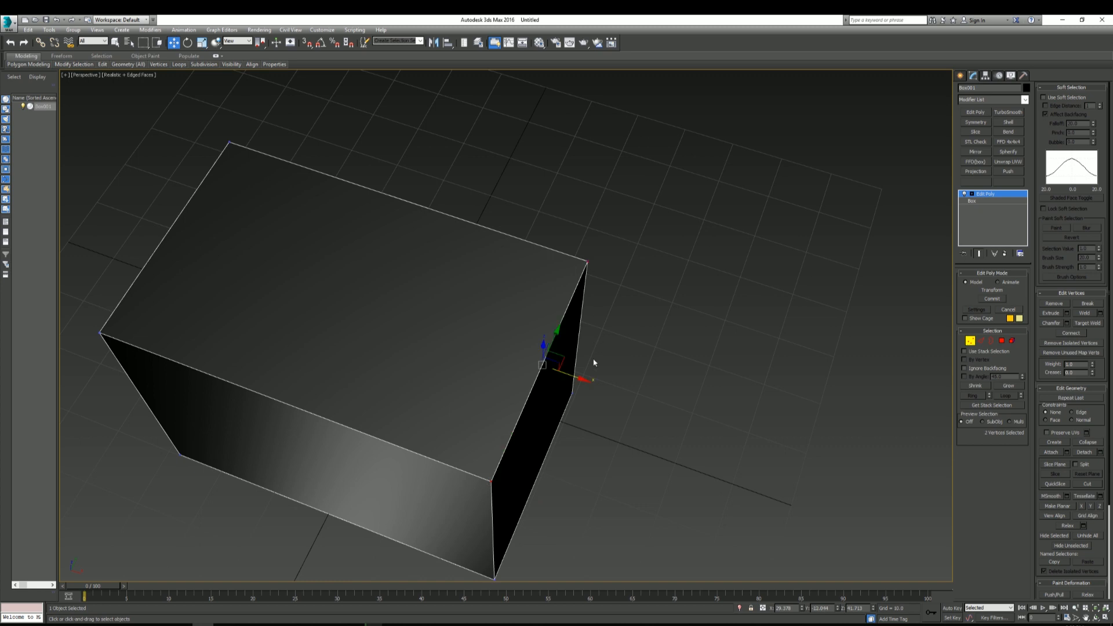
drag(582, 378, 496, 338)
alt+middle_drag(550, 405, 485, 398)
key(ctrl+z)
Try to move a top corner vertex at the other end of the box horizontally, and undo the move.
click(239, 365)
alt+middle_drag(278, 398, 367, 380)
drag(339, 328, 243, 317)
middle_drag(389, 399, 488, 455)
alt+middle_drag(488, 455, 510, 483)
scroll(509, 483, down, 4)
middle_drag(508, 428, 525, 490)
key(ctrl+z)
Slide the top front corner vertex inward along X, and move it back close to the box's original corner.
alt+middle_drag(738, 451, 719, 417)
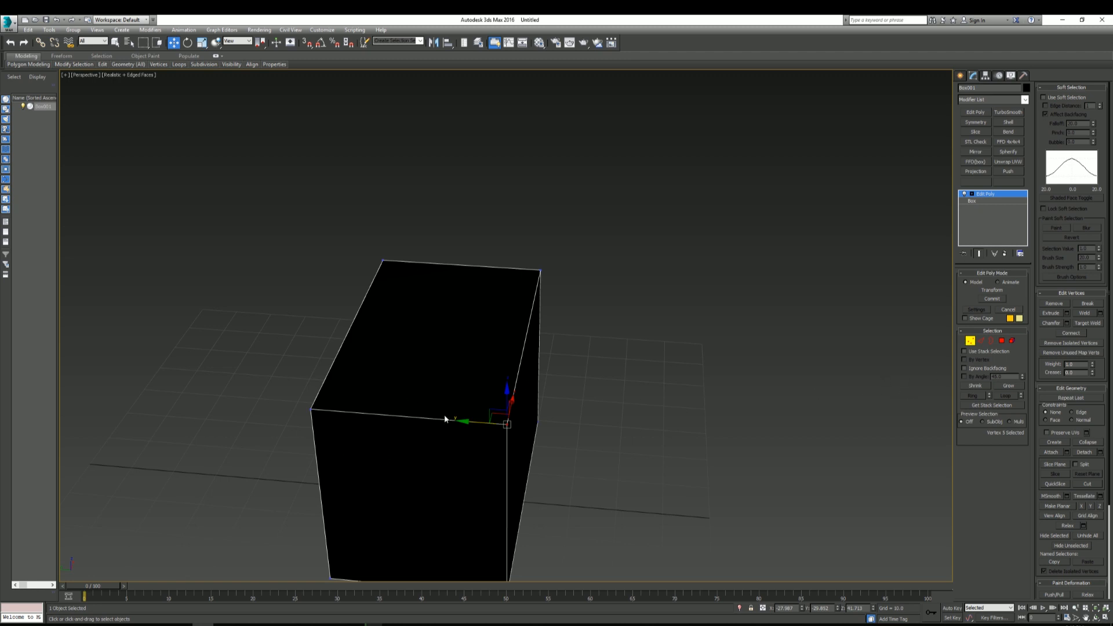
scroll(458, 415, up, 5)
alt+middle_drag(517, 385, 446, 434)
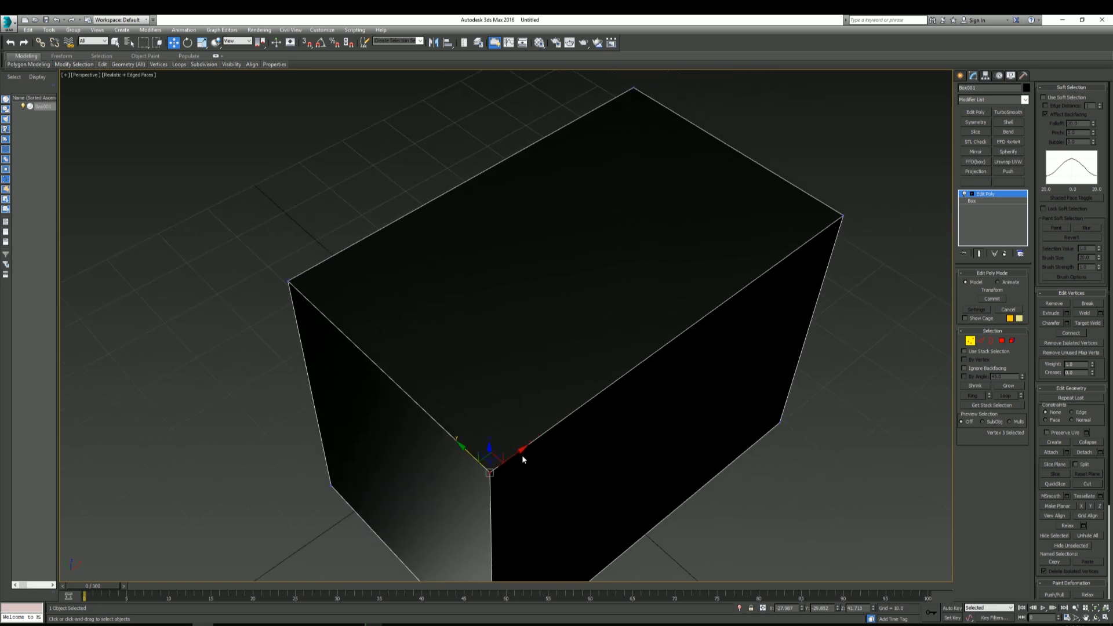
drag(523, 460, 626, 398)
scroll(591, 417, down, 5)
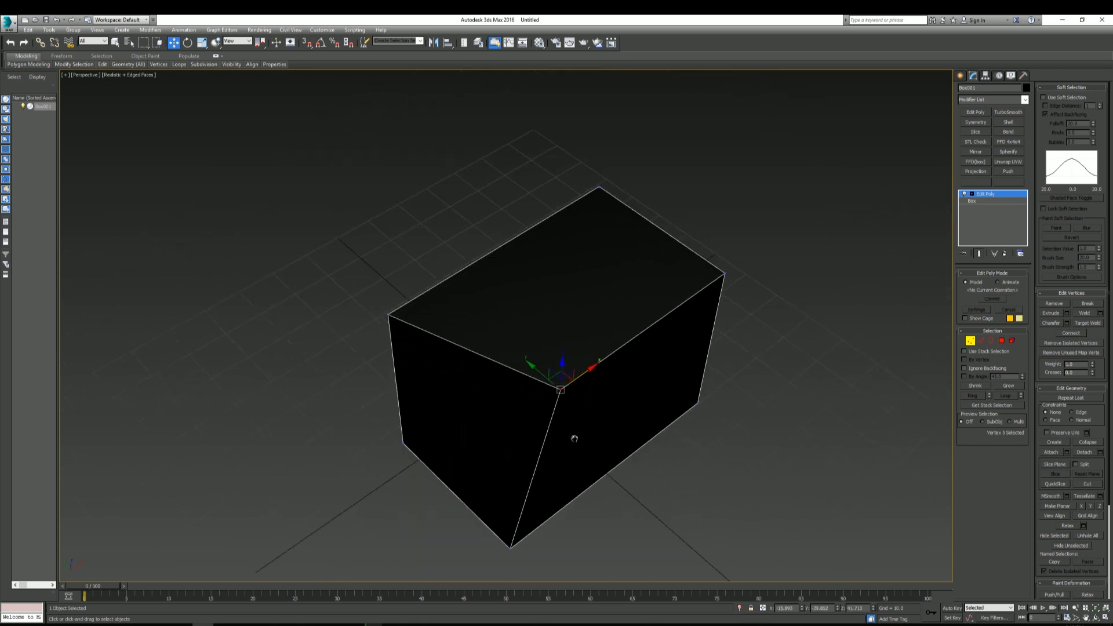
middle_drag(586, 433, 513, 446)
drag(512, 401, 462, 436)
alt+middle_drag(653, 498, 607, 505)
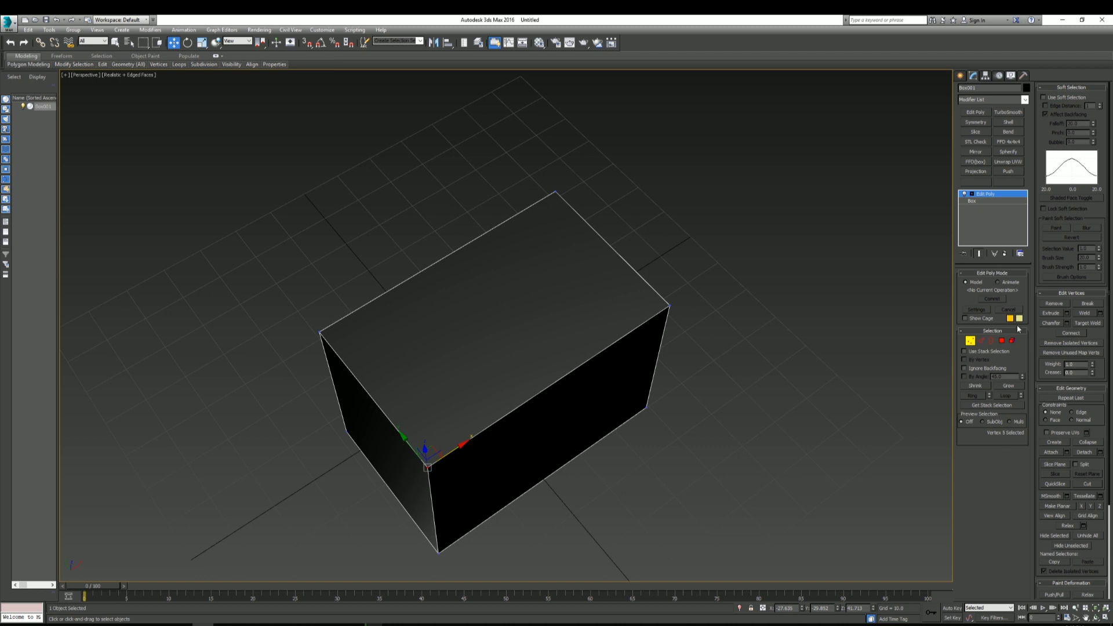
Switch to Edge level and pick several of the box's edges one at a time.
click(982, 341)
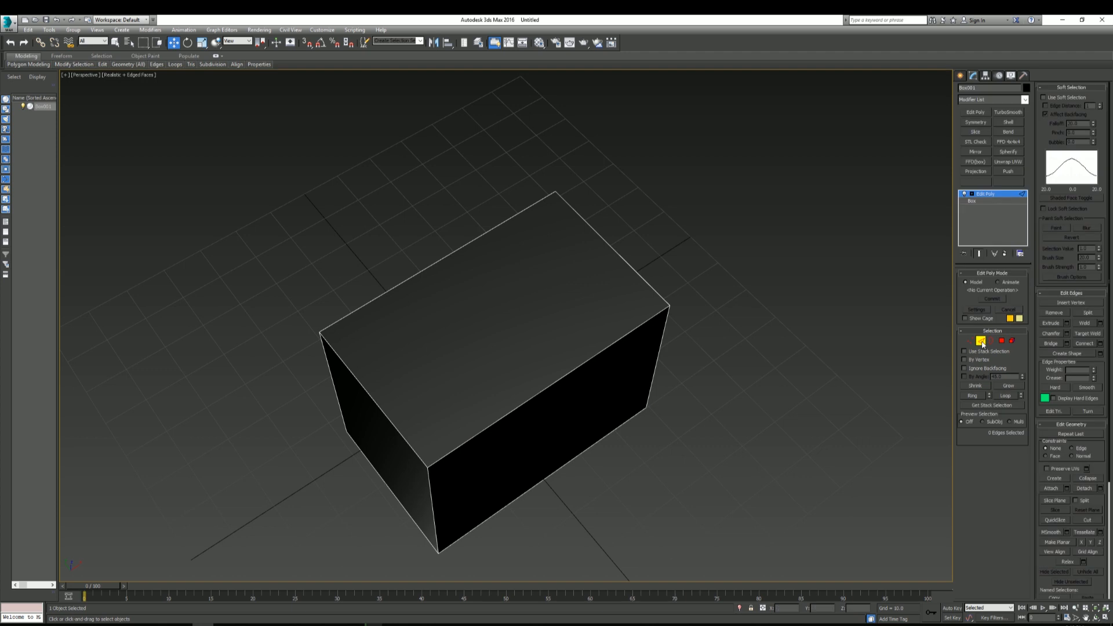
key(2)
key(2)
click(590, 360)
alt+middle_drag(659, 449, 615, 423)
click(470, 427)
click(616, 312)
click(522, 315)
Select all four edges around the top face and lower them along Z to about 36.68.
click(432, 340)
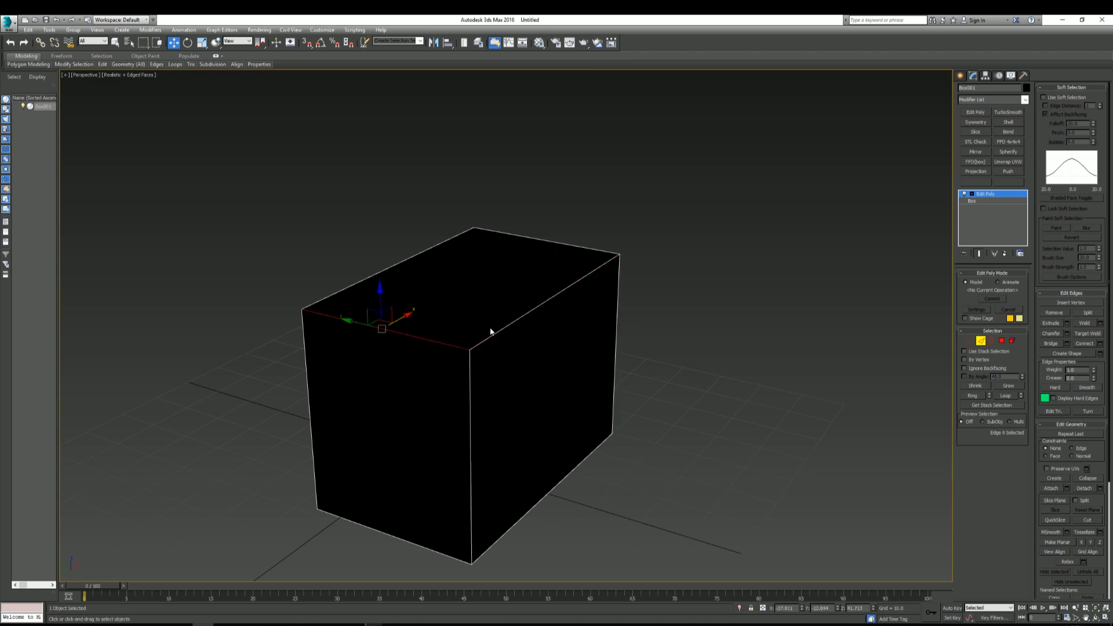
mouse_move(580, 379)
middle_down()
mouse_move(613, 366)
mouse_move(609, 350)
mouse_move(568, 371)
middle_up()
ctrl+click(562, 357)
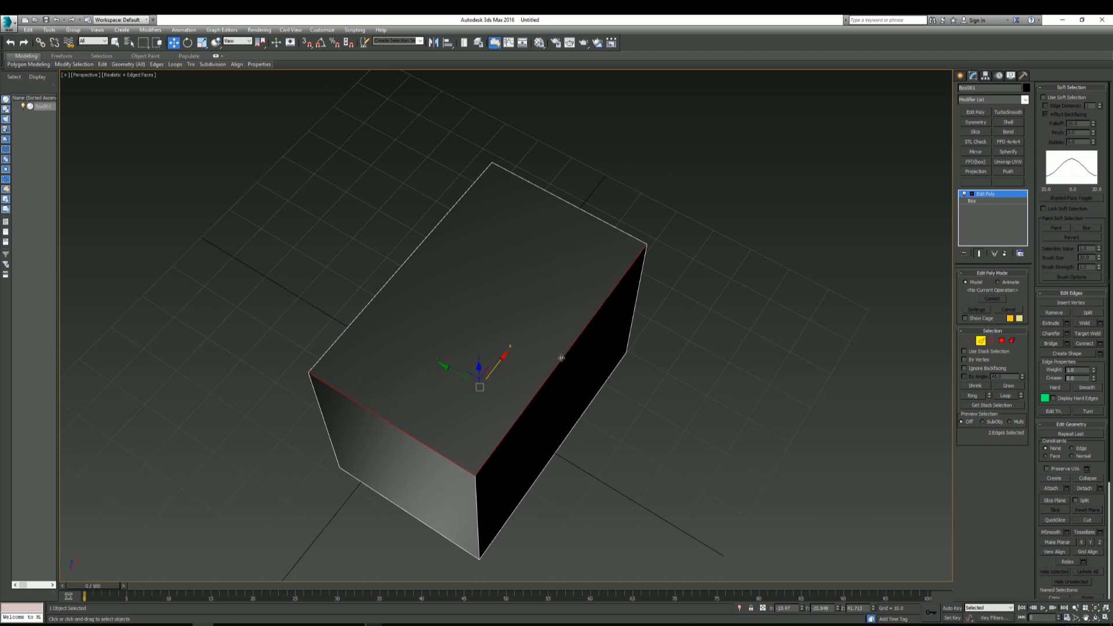
ctrl+click(597, 221)
ctrl+click(405, 260)
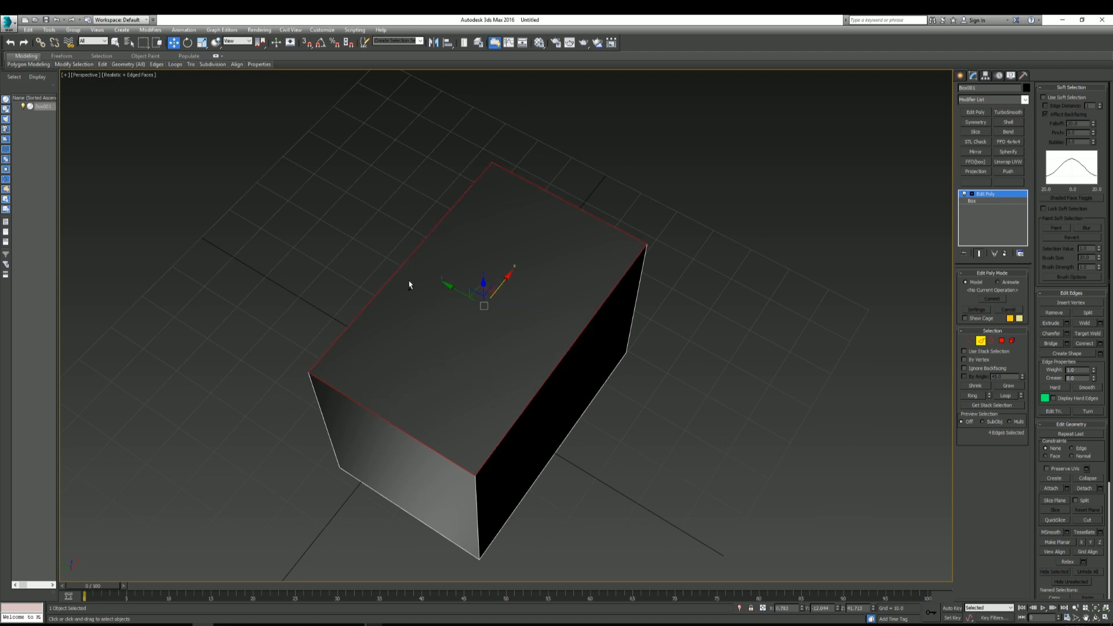
alt+middle_drag(405, 260, 477, 331)
drag(482, 269, 483, 295)
scroll(557, 405, down, 2)
scroll(557, 405, up, 2)
Try to move the short top edge inward along the X axis, and undo the move.
click(507, 391)
alt+middle_drag(510, 392, 525, 413)
drag(455, 377, 512, 368)
click(578, 439)
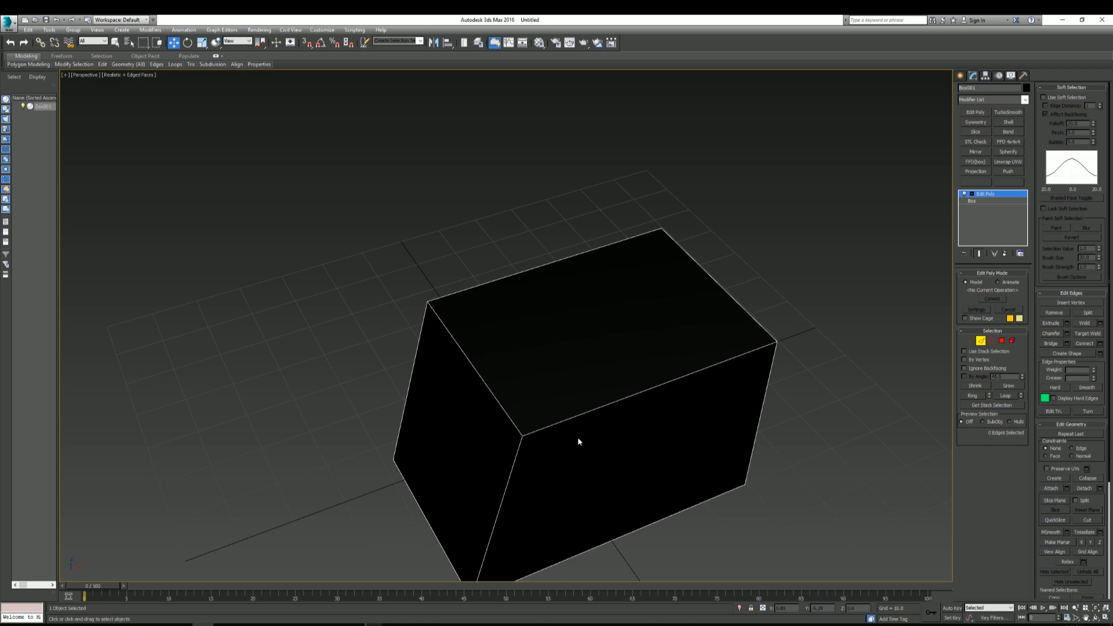
click(510, 419)
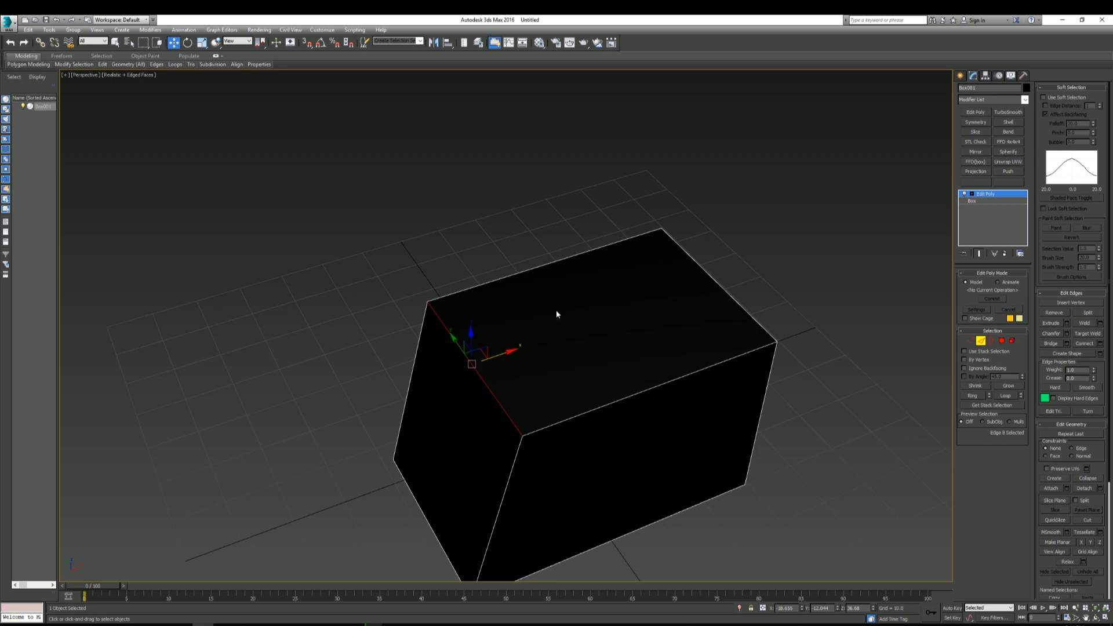
key(ctrl+z)
key(ctrl+z)
key(ctrl+z)
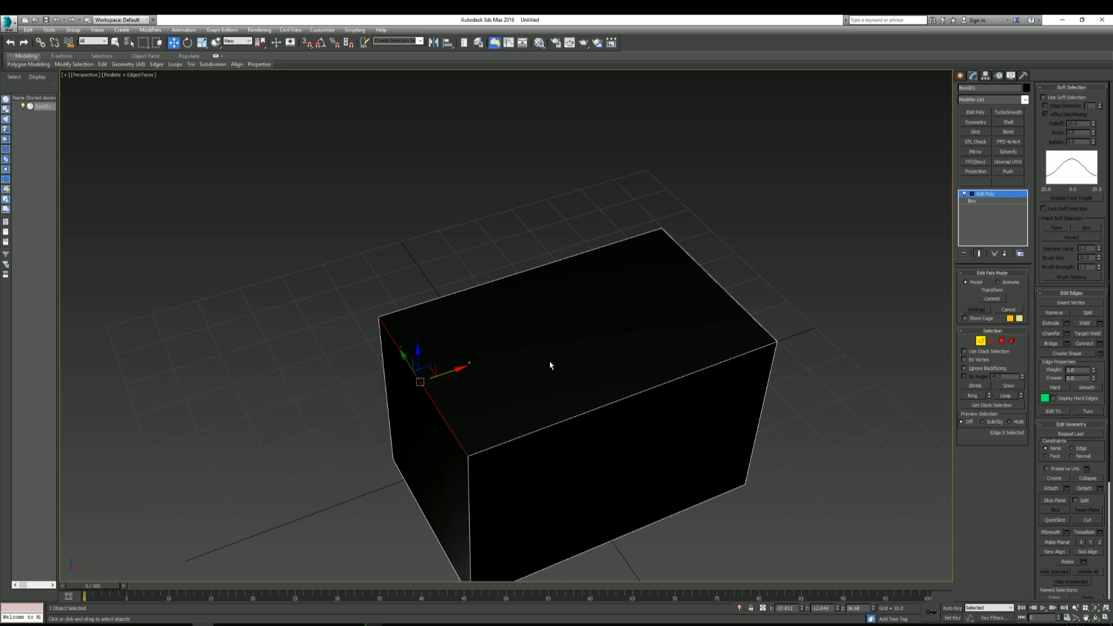
Select the front long top edge and the adjoining short top edge alternately.
alt+middle_drag(539, 360, 552, 401)
click(552, 398)
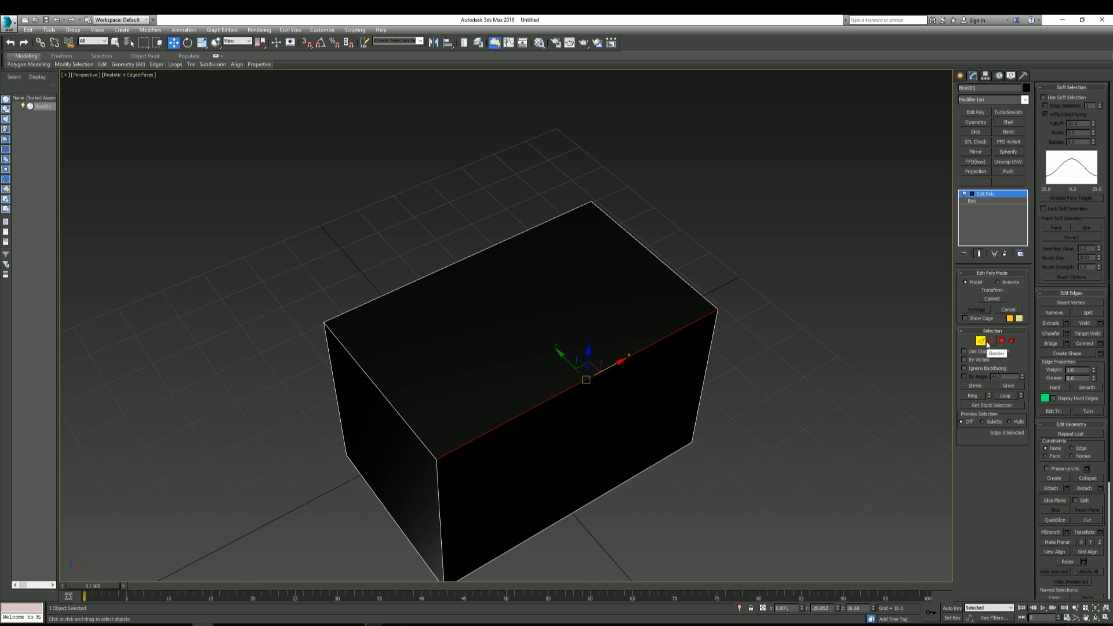
click(414, 432)
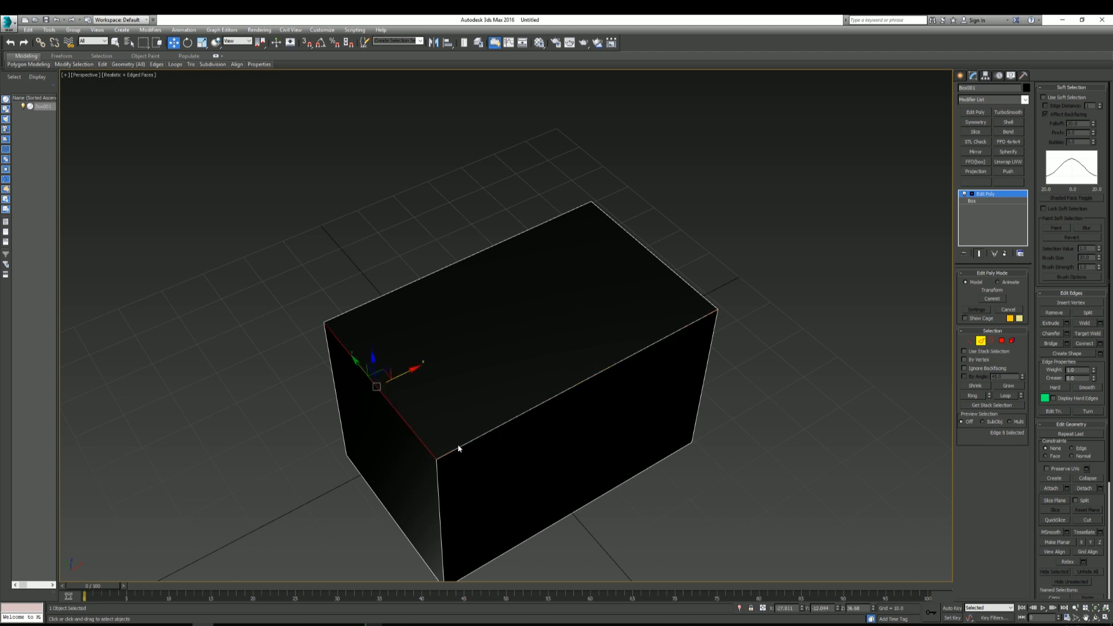
click(457, 448)
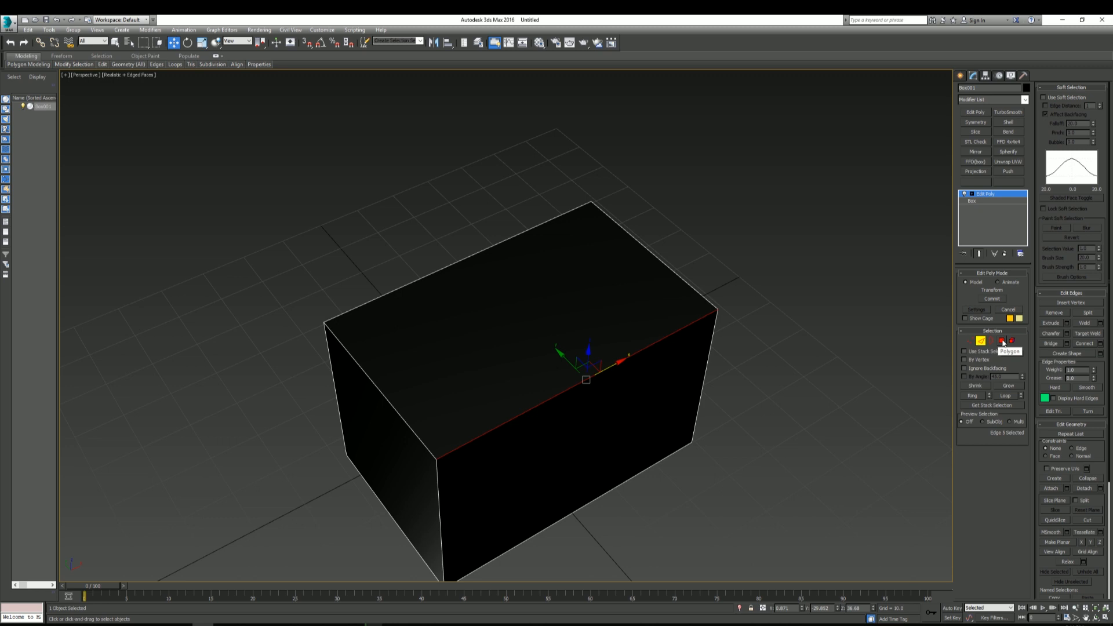
Switch to Polygon level and select the top face of the box.
click(1002, 341)
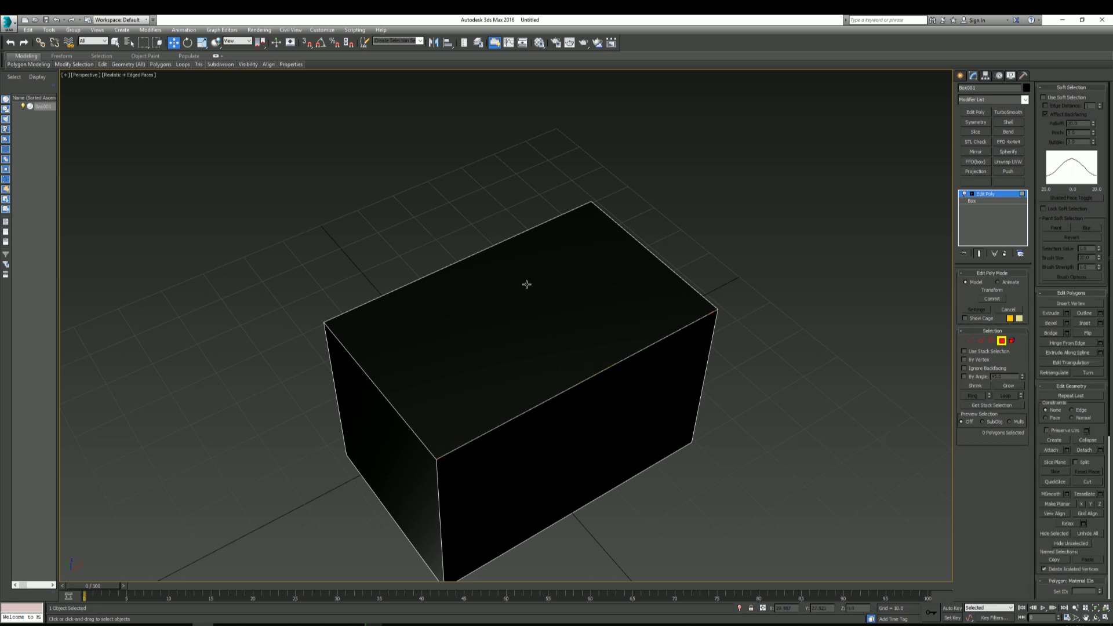
click(549, 321)
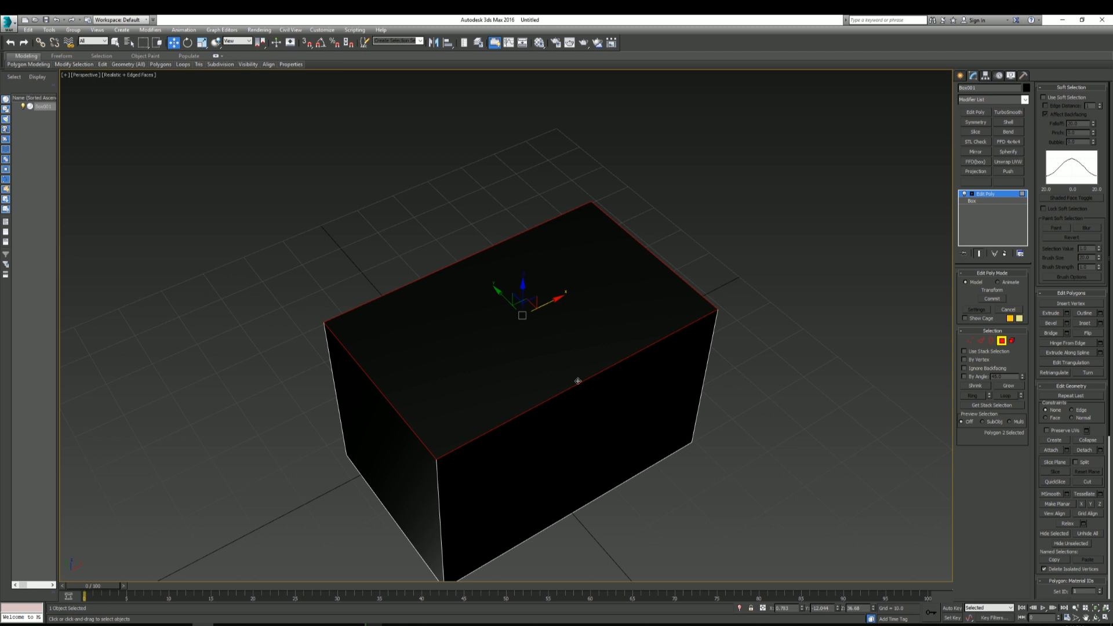
Select the box's long front face, its short side face and its top face one after another.
alt+middle_drag(614, 410, 608, 401)
click(608, 401)
click(379, 427)
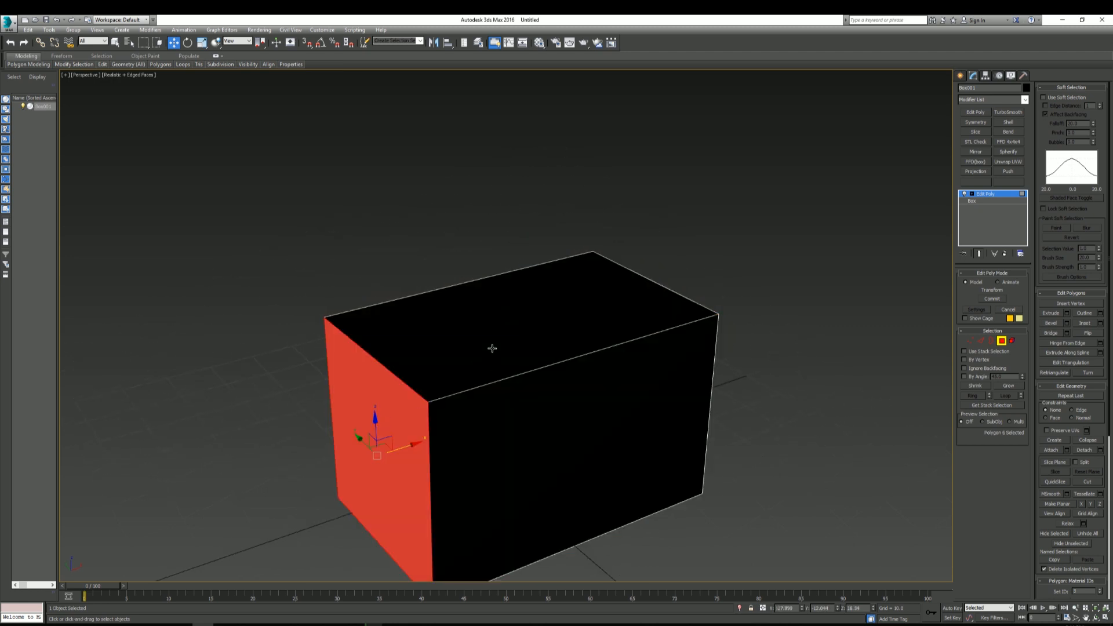
click(494, 349)
middle_drag(693, 440, 631, 453)
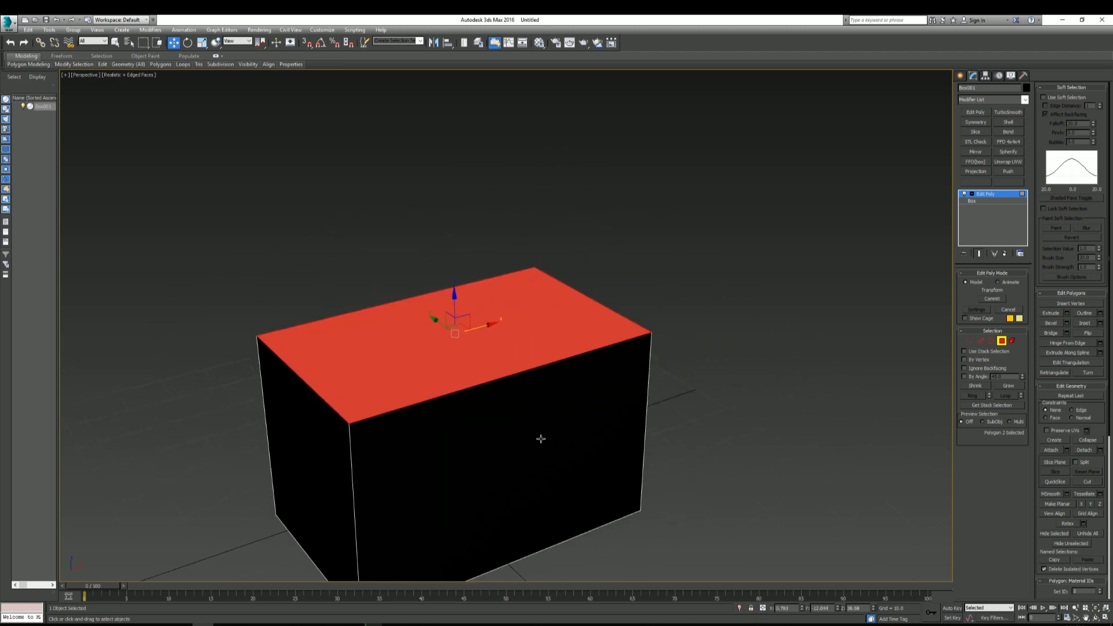
Assign the 01 - Default material to the box from the Material Editor.
key(m)
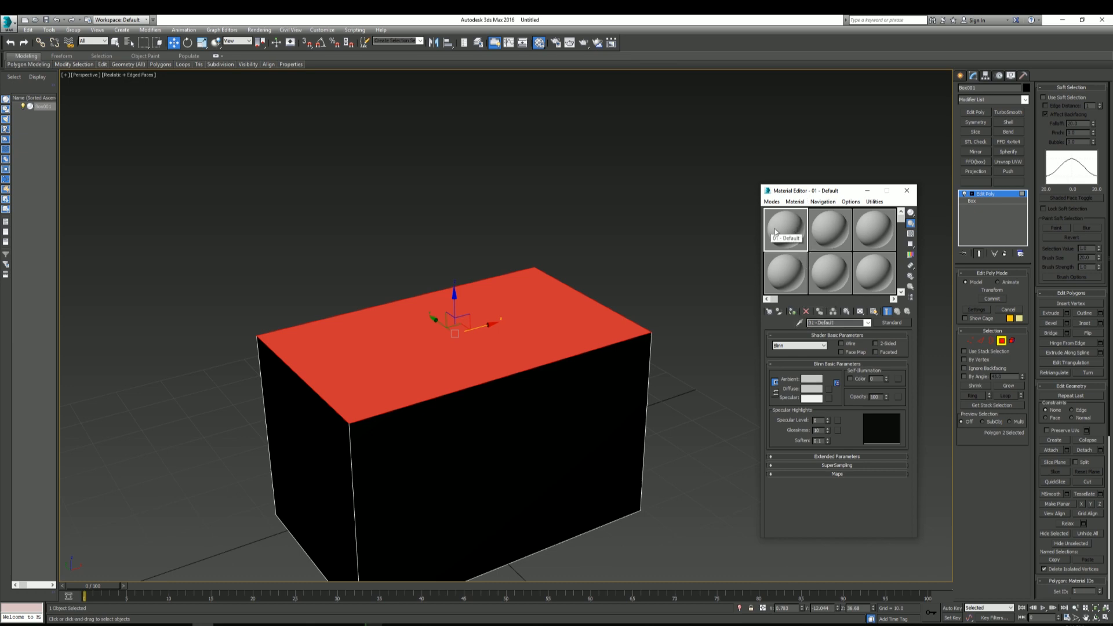
click(791, 313)
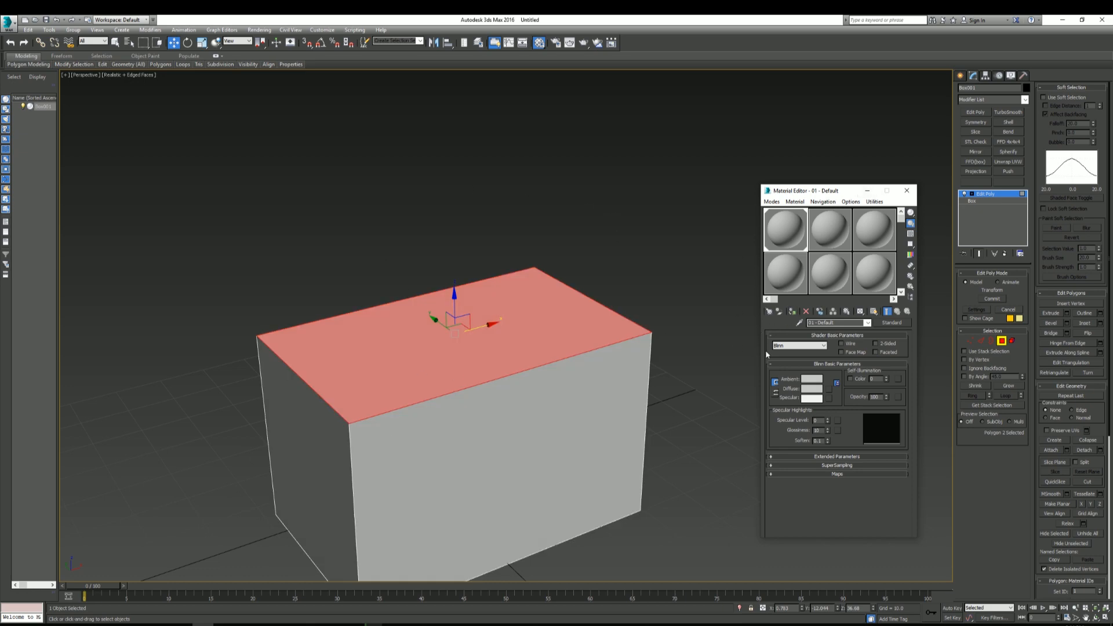
click(812, 390)
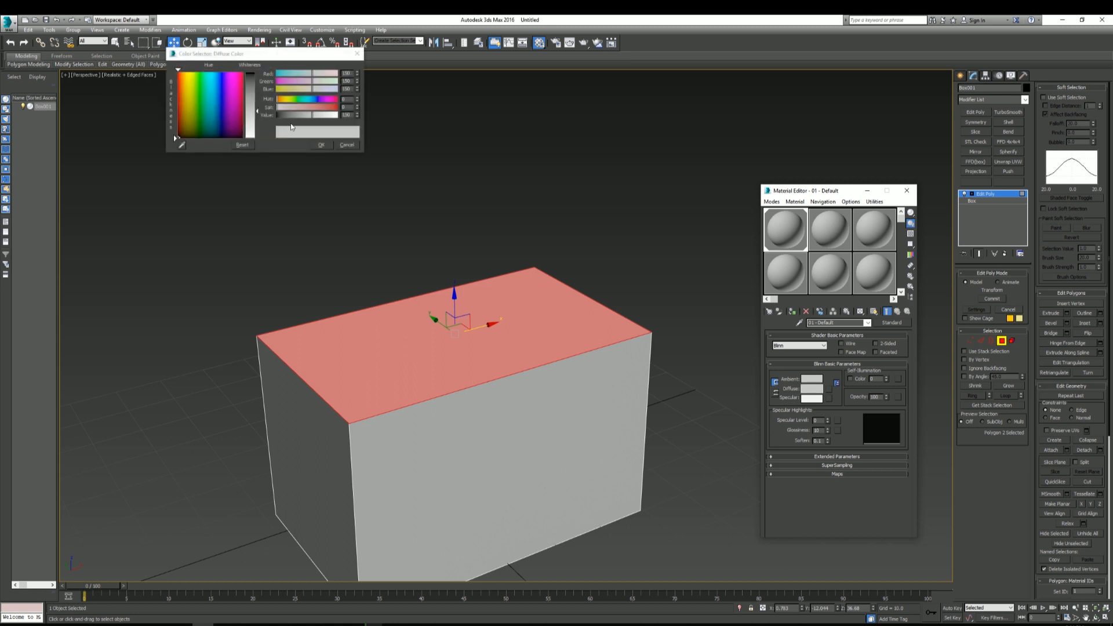
drag(250, 103, 249, 97)
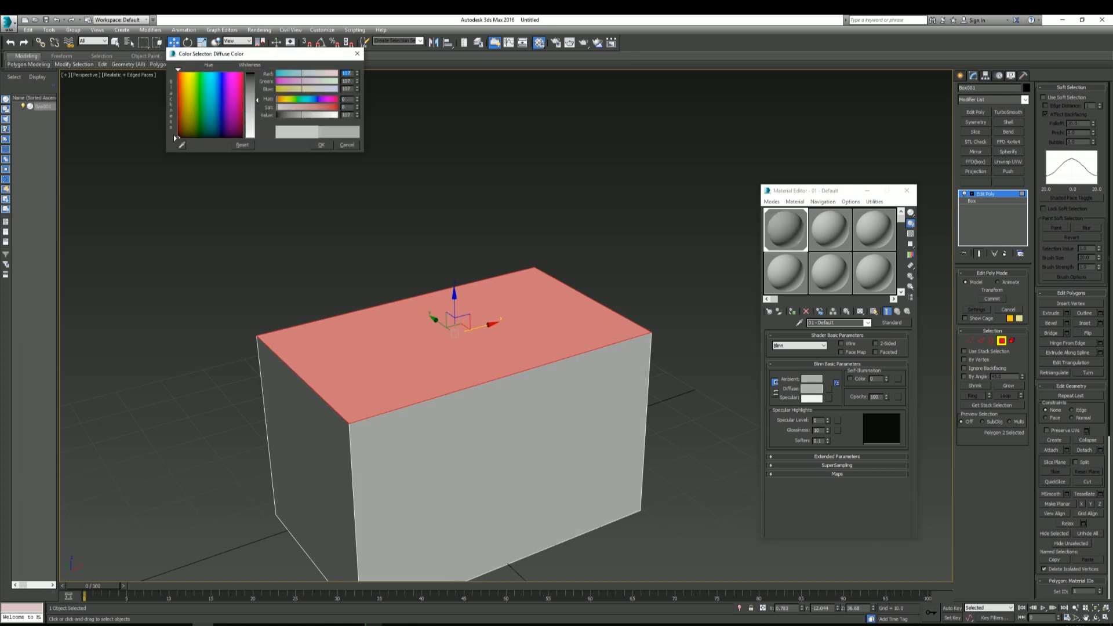
click(347, 146)
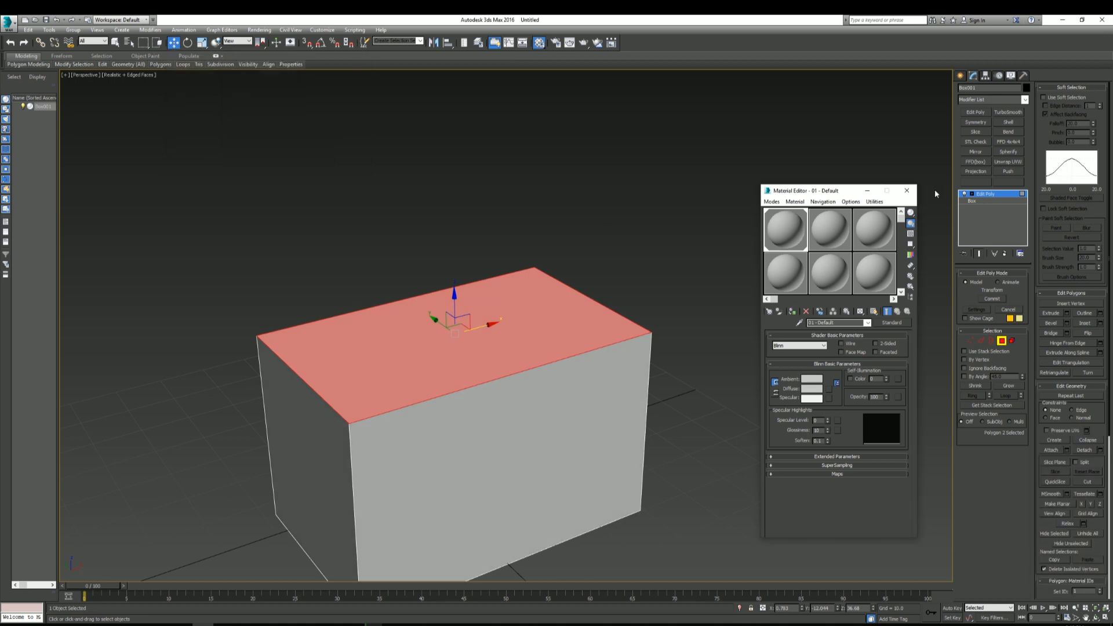
Close the Material Editor and select the top face of the box.
click(906, 190)
click(723, 383)
middle_drag(723, 384, 732, 362)
alt+middle_drag(766, 310, 755, 355)
click(526, 353)
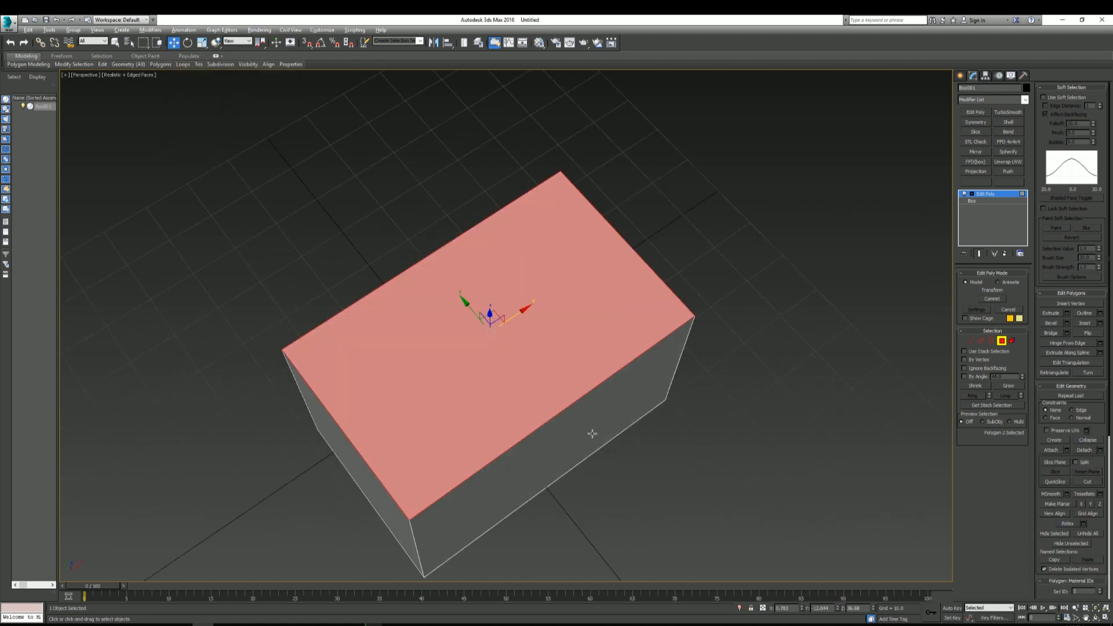
Select the long front face and move it inward along the Y axis to narrow the box.
alt+middle_drag(589, 442, 593, 404)
click(577, 426)
middle_drag(549, 464, 553, 417)
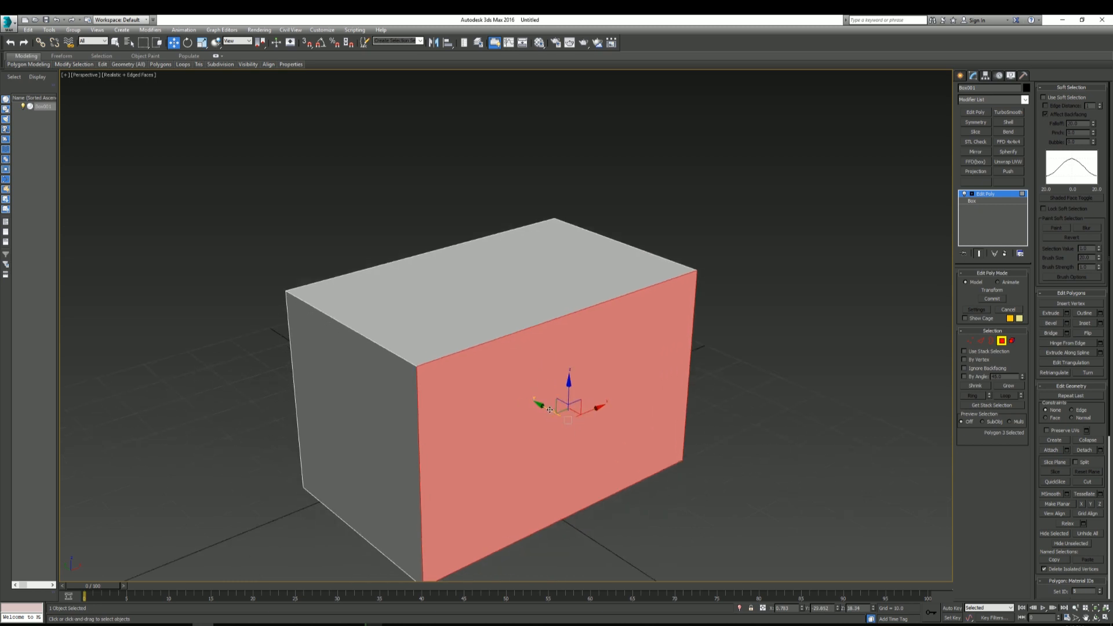
drag(549, 410, 522, 394)
Select the top face and lower it along the Z axis to about 17.23.
click(437, 308)
click(372, 415)
middle_drag(581, 371, 589, 409)
alt+middle_drag(589, 285, 591, 329)
click(534, 318)
alt+middle_drag(555, 428, 558, 404)
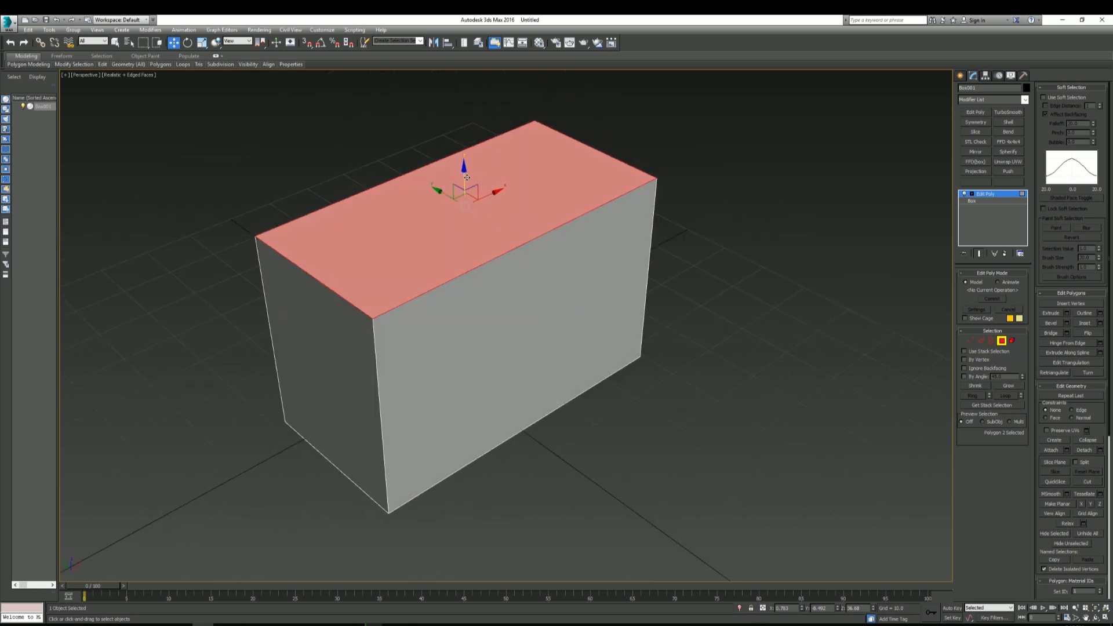
drag(468, 177, 518, 285)
Alternate the polygon selection between the box's side faces and top face, ending on the top face.
click(532, 383)
click(437, 342)
alt+middle_drag(480, 442, 386, 382)
click(508, 407)
click(371, 298)
Add both long side faces and one short end face to the top face selection.
alt+middle_drag(371, 299, 579, 490)
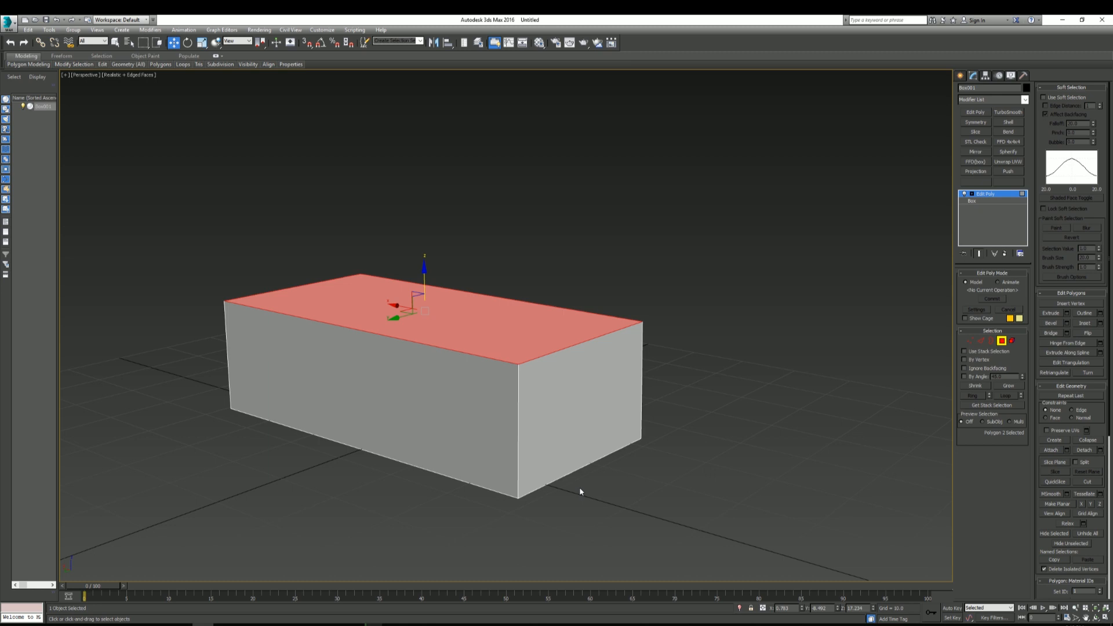
ctrl+click(494, 435)
ctrl+click(563, 392)
alt+middle_drag(716, 490, 621, 483)
ctrl+click(527, 435)
alt+middle_drag(760, 418, 646, 396)
middle_drag(596, 474, 735, 480)
alt+middle_drag(510, 445, 599, 470)
middle_drag(624, 508, 616, 522)
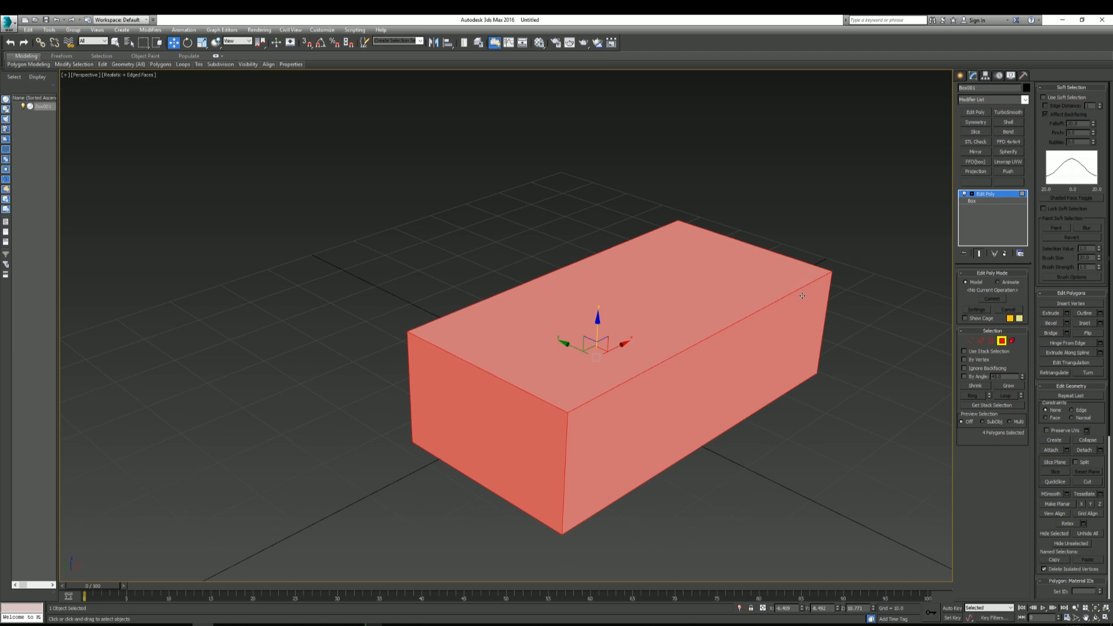
Remove the four selected faces from the selection one at a time.
alt+click(759, 375)
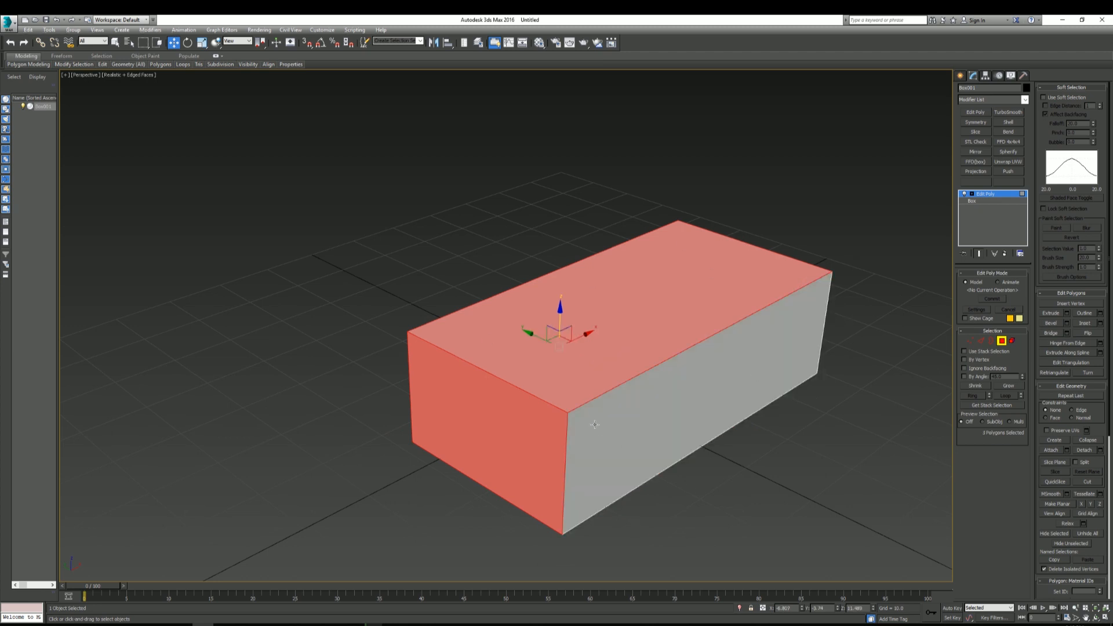
middle_drag(597, 429, 658, 425)
alt+click(564, 409)
alt+middle_drag(433, 401, 522, 400)
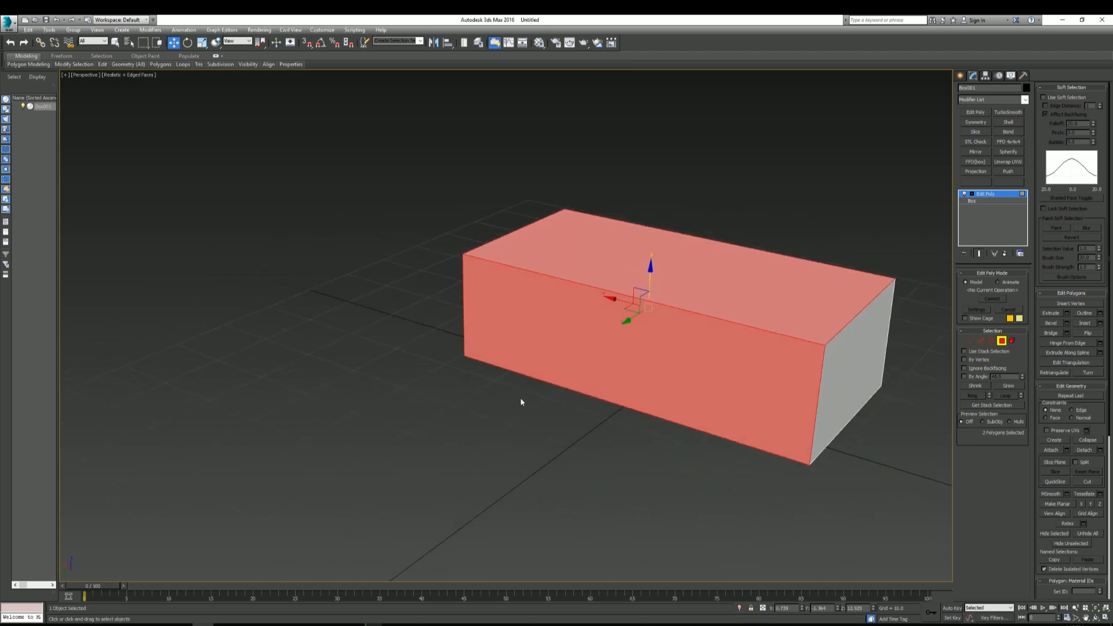
alt+click(755, 367)
alt+middle_drag(755, 367, 696, 340)
alt+click(707, 332)
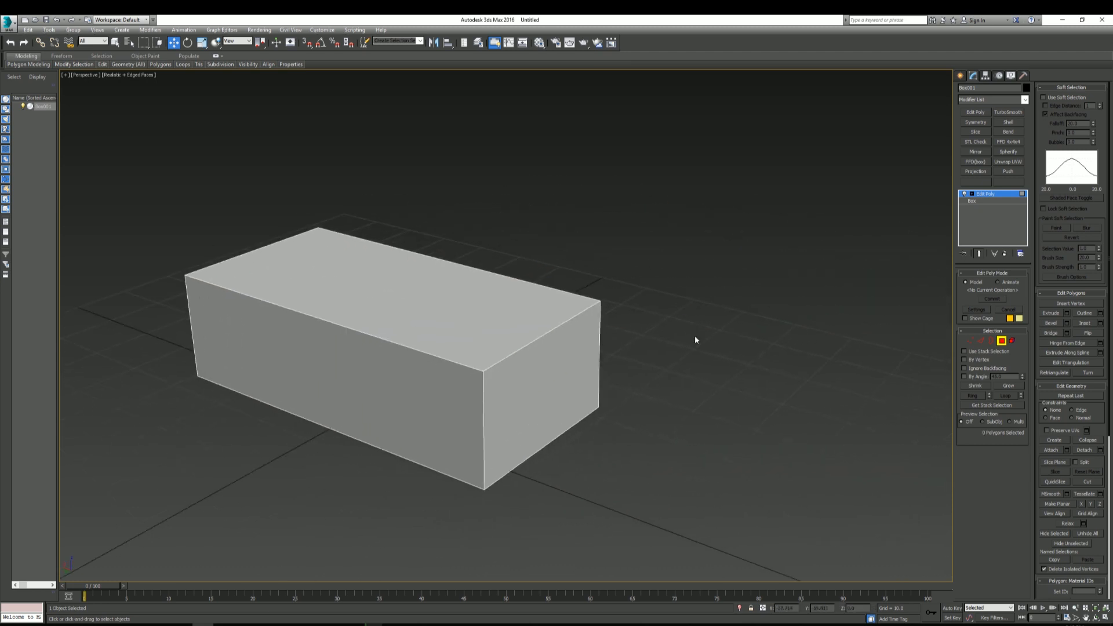
Switch to Element level and select the entire box.
click(1012, 340)
middle_drag(755, 375, 662, 416)
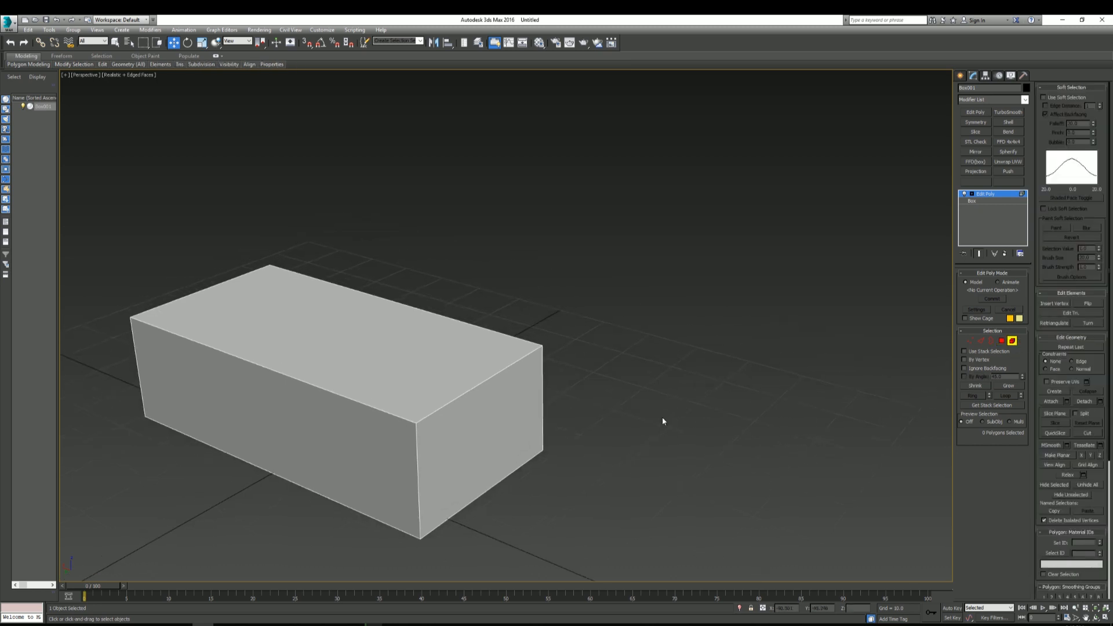
click(445, 399)
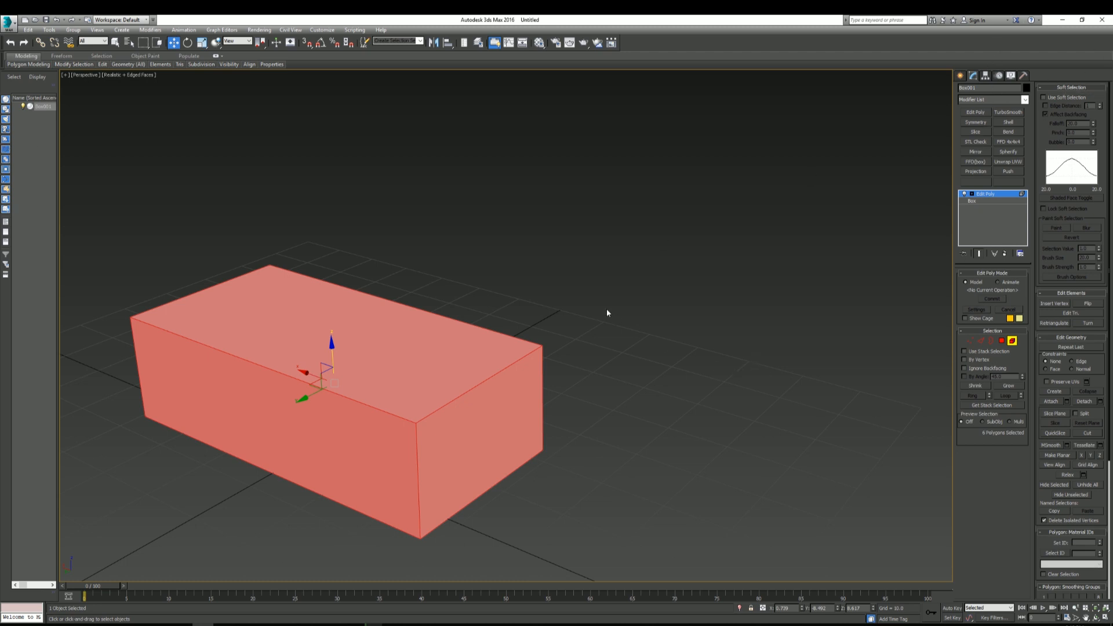
Move the box element along the Y axis to about 20 and clone it to Y -27.64 with Clone To Element.
alt+middle_drag(606, 310, 593, 356)
scroll(592, 355, down, 3)
middle_drag(522, 354, 592, 303)
alt+middle_drag(597, 414, 598, 384)
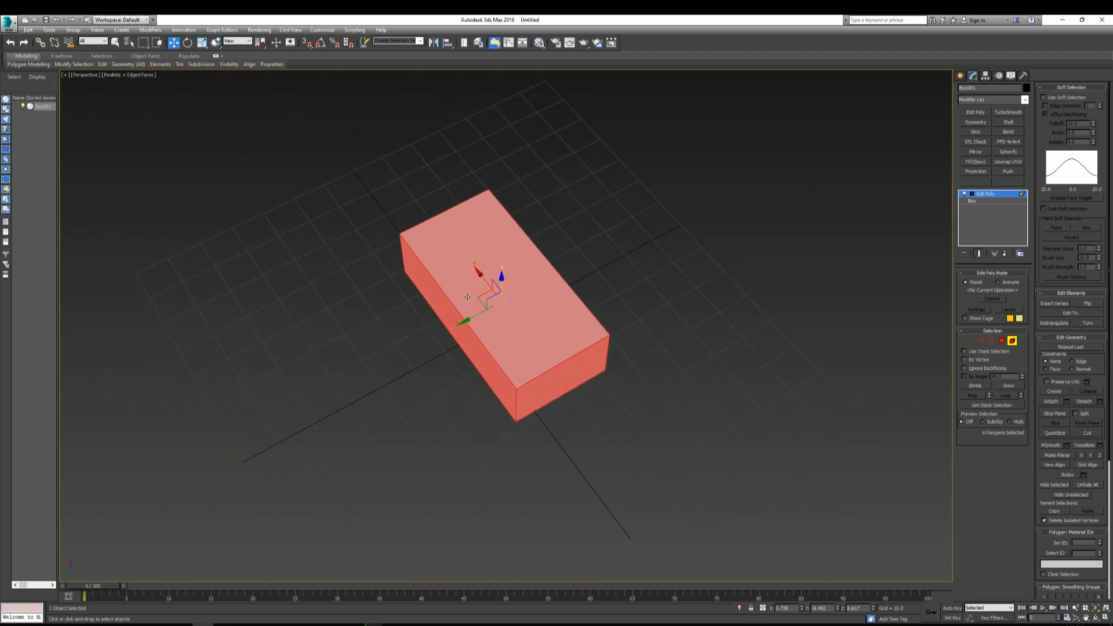
drag(484, 303, 392, 351)
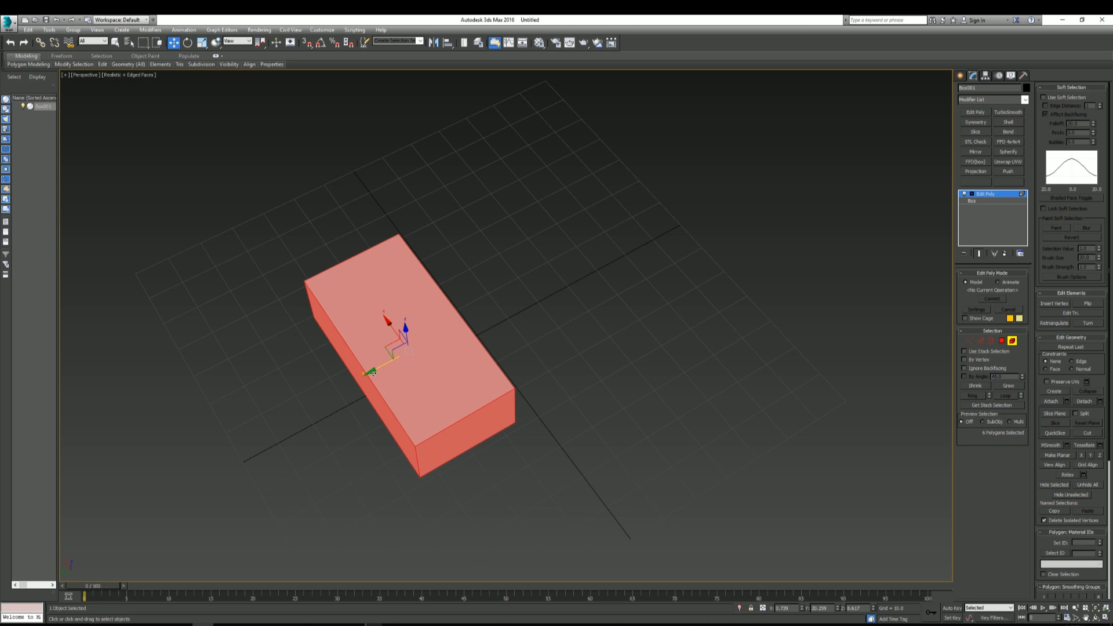
shift+drag(372, 371, 539, 308)
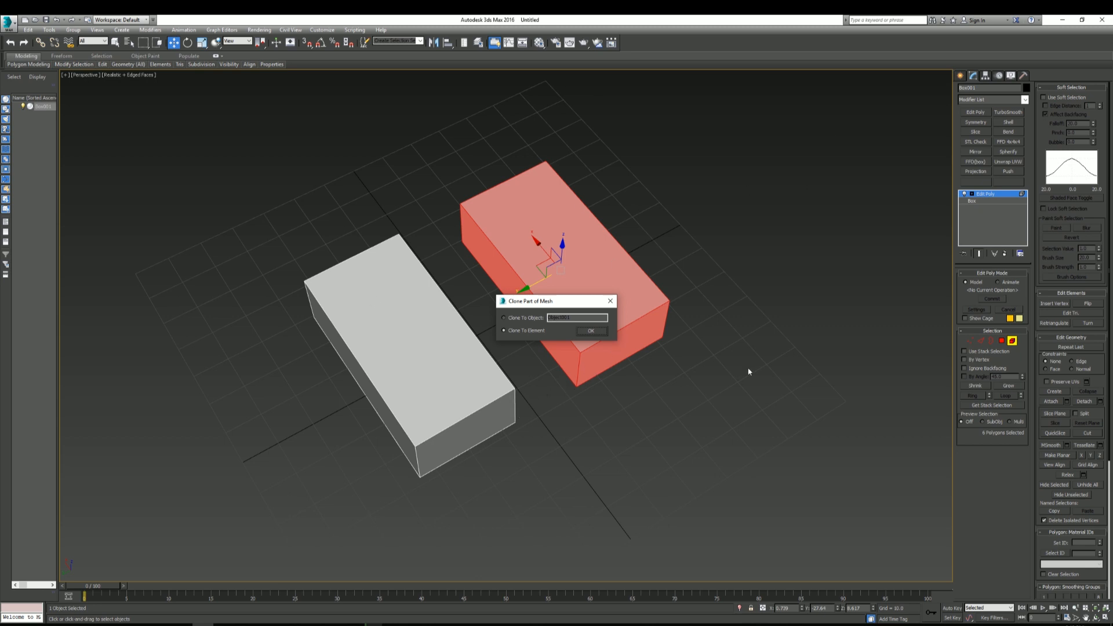
click(591, 331)
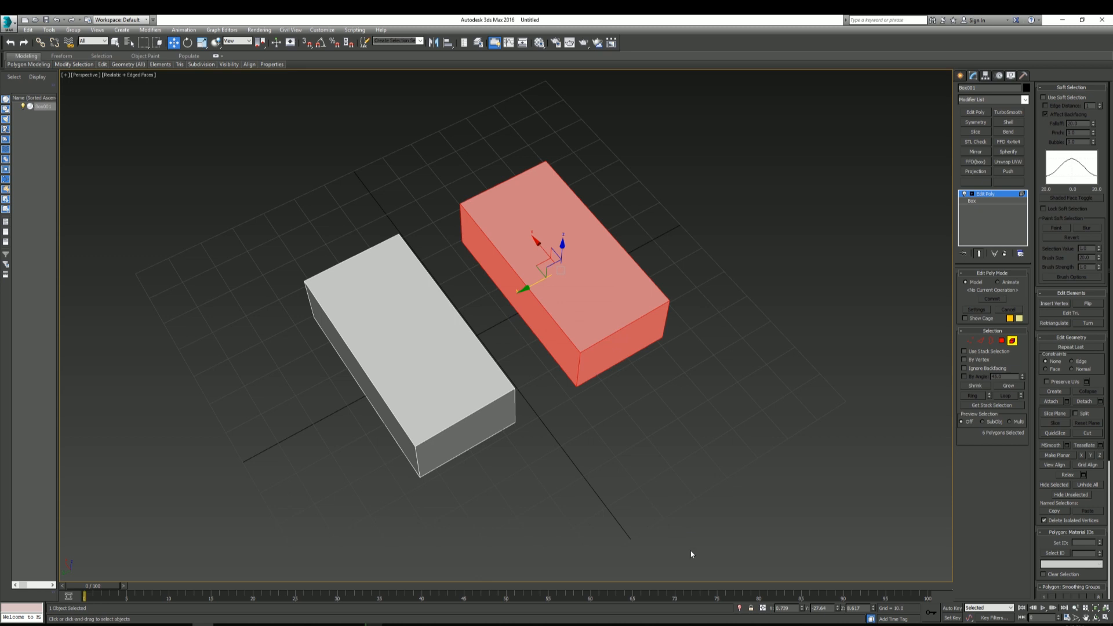
Select the original box element and its clone alternately, clearing the selection in between.
click(498, 381)
click(552, 421)
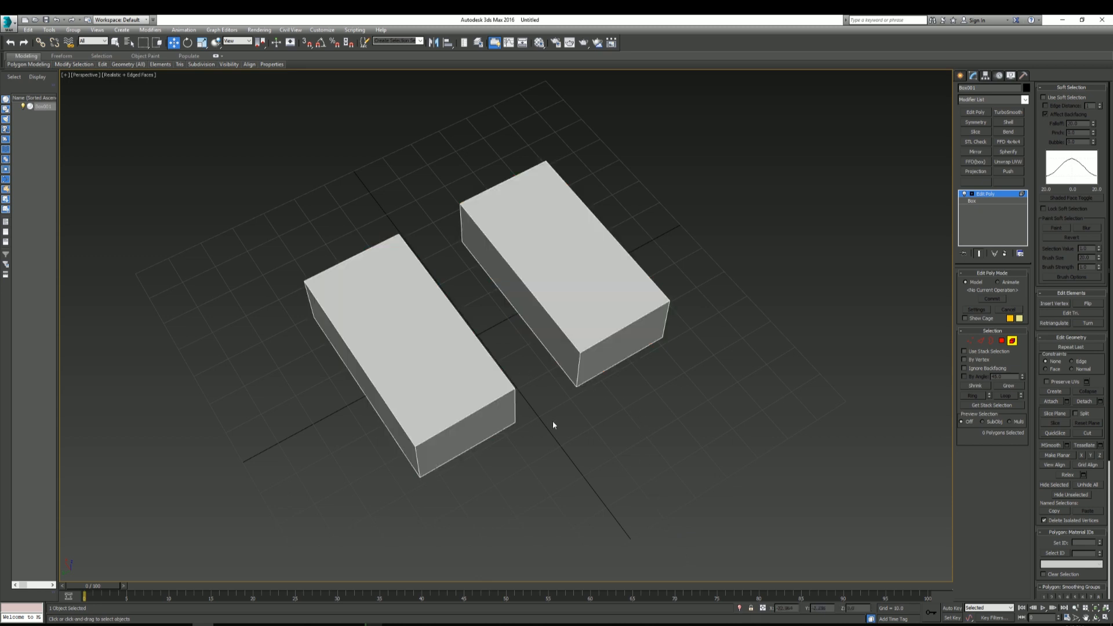
click(581, 328)
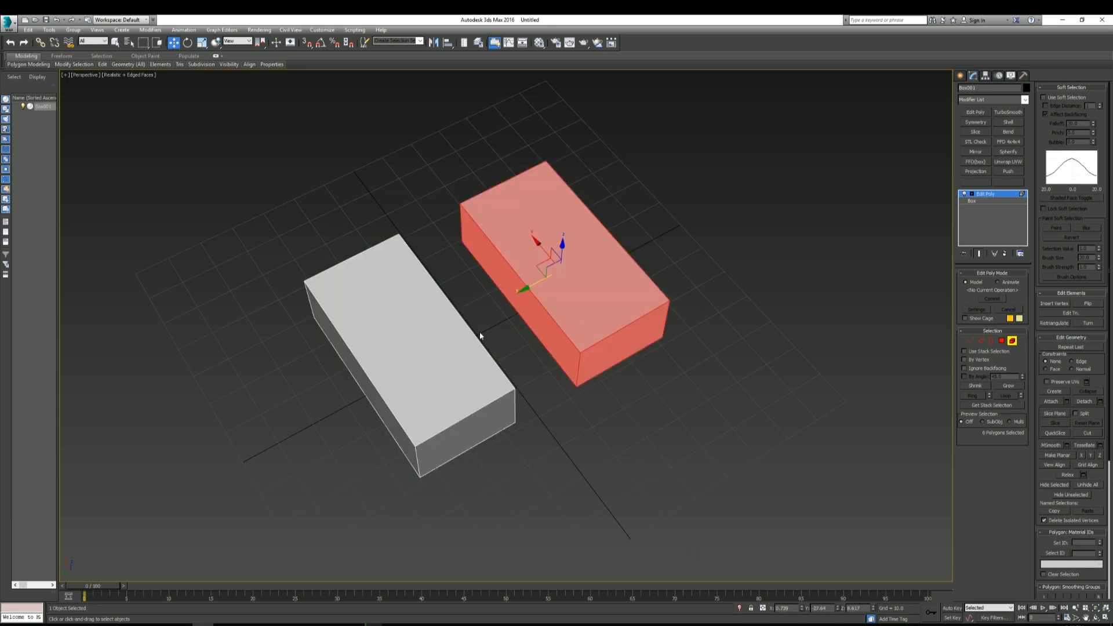
click(465, 360)
click(592, 289)
Leave Element level and move both boxes together as one object along the Y axis to about -6.45.
click(961, 76)
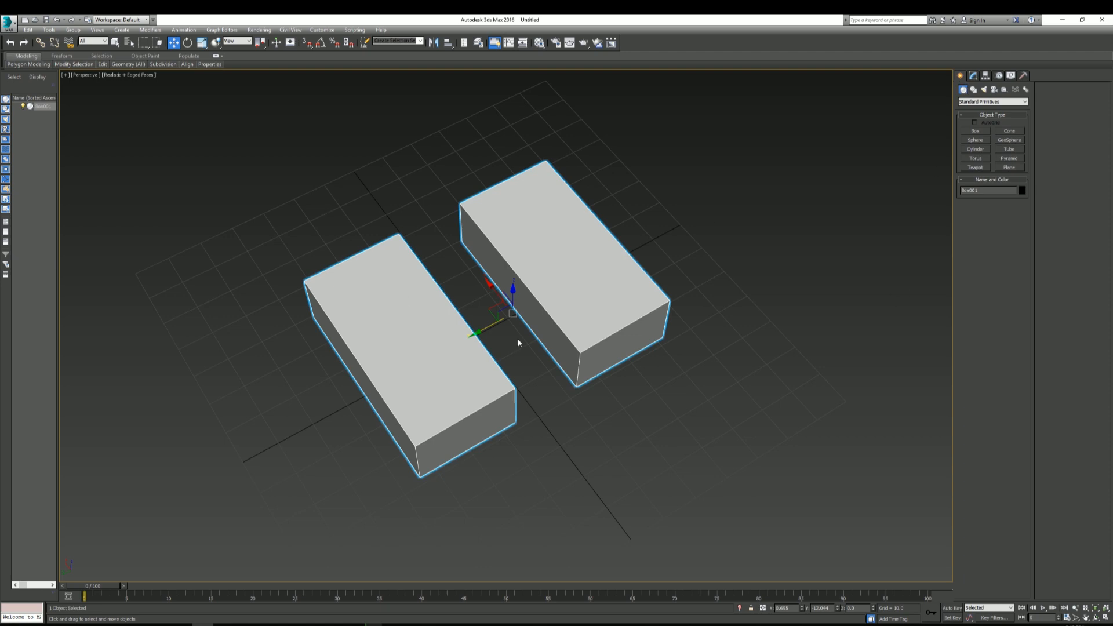
mouse_move(485, 330)
mouse_down()
mouse_move(432, 355)
mouse_move(495, 315)
mouse_move(471, 325)
mouse_up()
drag(483, 331, 455, 344)
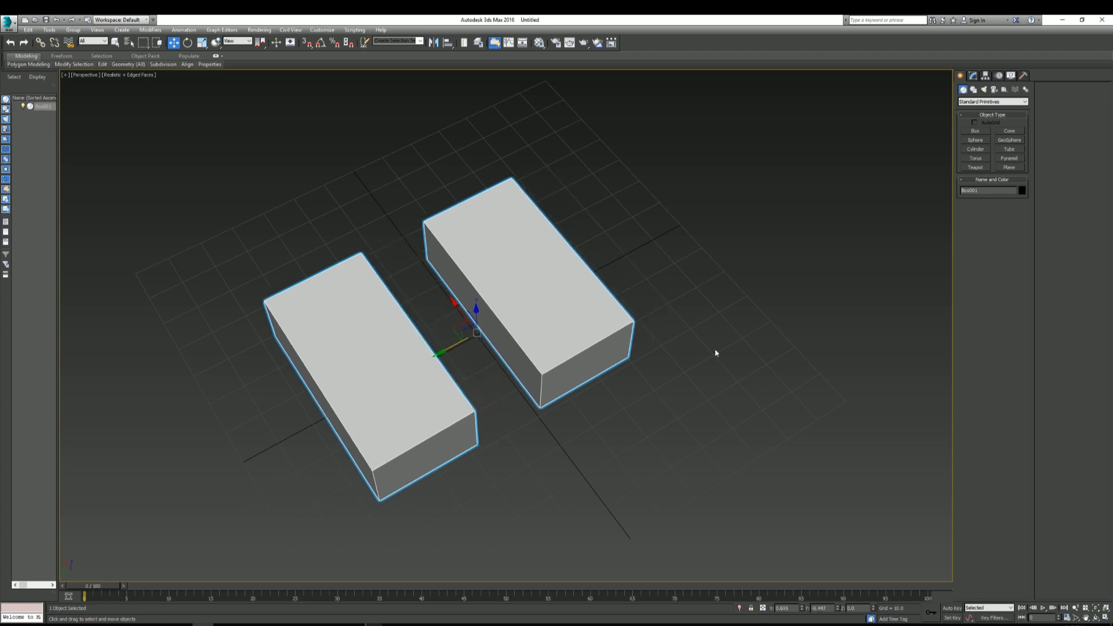
Return to Element level in the Edit Poly modifier, select each box in turn and clear the selection.
click(974, 76)
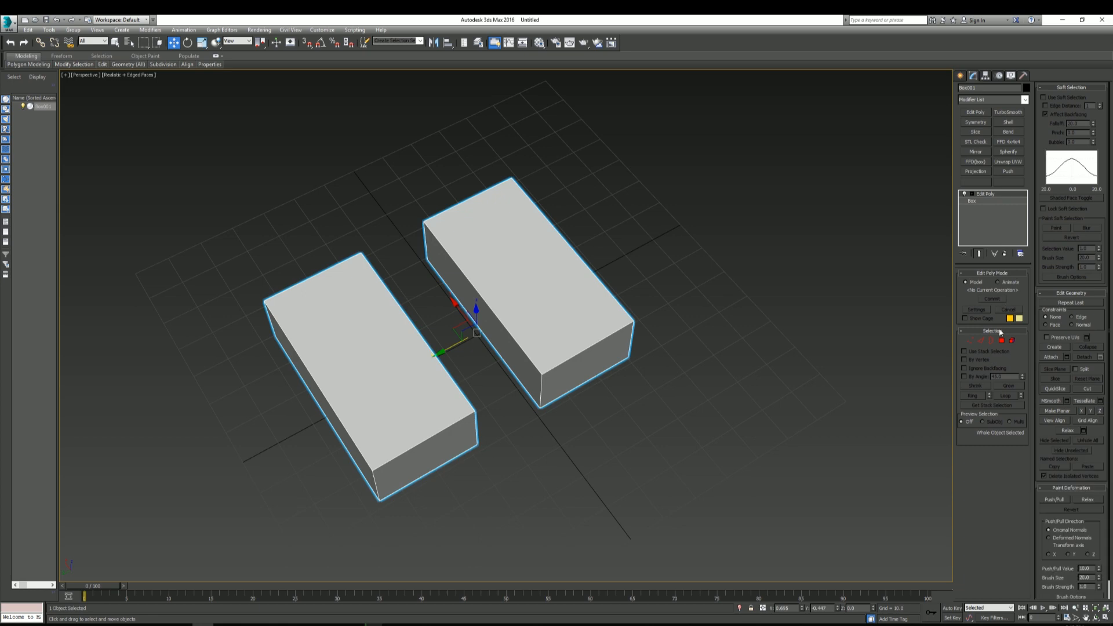
click(1012, 341)
click(418, 386)
click(554, 318)
click(472, 395)
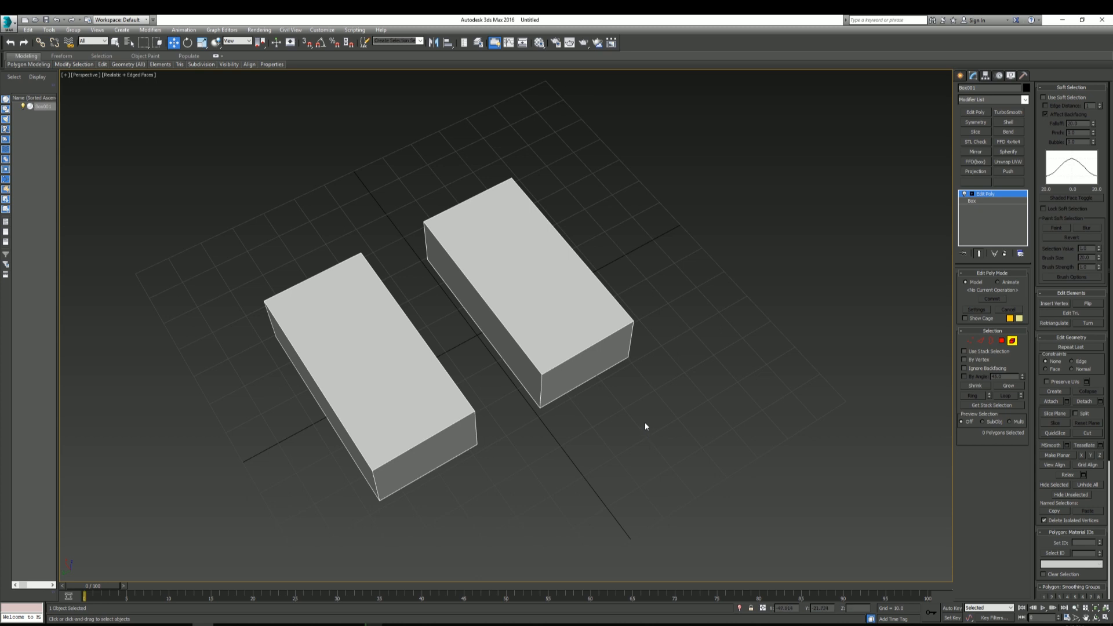
Leave Element level and shift the whole two-box object along the Y axis to about -1.28.
mouse_move(640, 392)
middle_down()
mouse_move(649, 399)
mouse_move(620, 395)
middle_up()
scroll(612, 394, up, 3)
scroll(612, 395, down, 3)
click(960, 76)
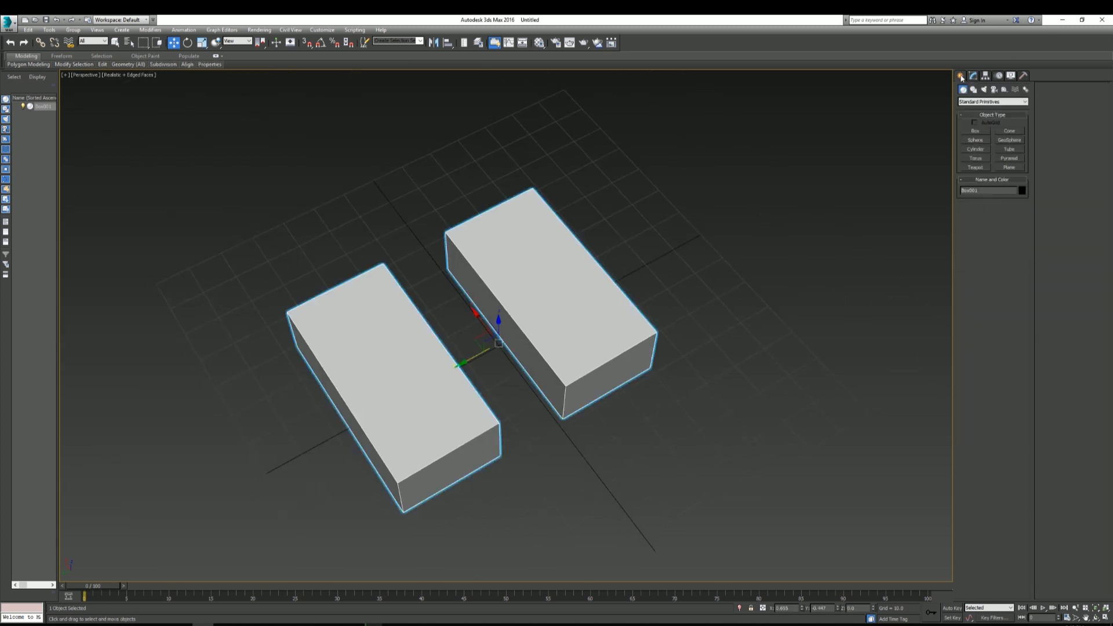
drag(461, 362, 485, 362)
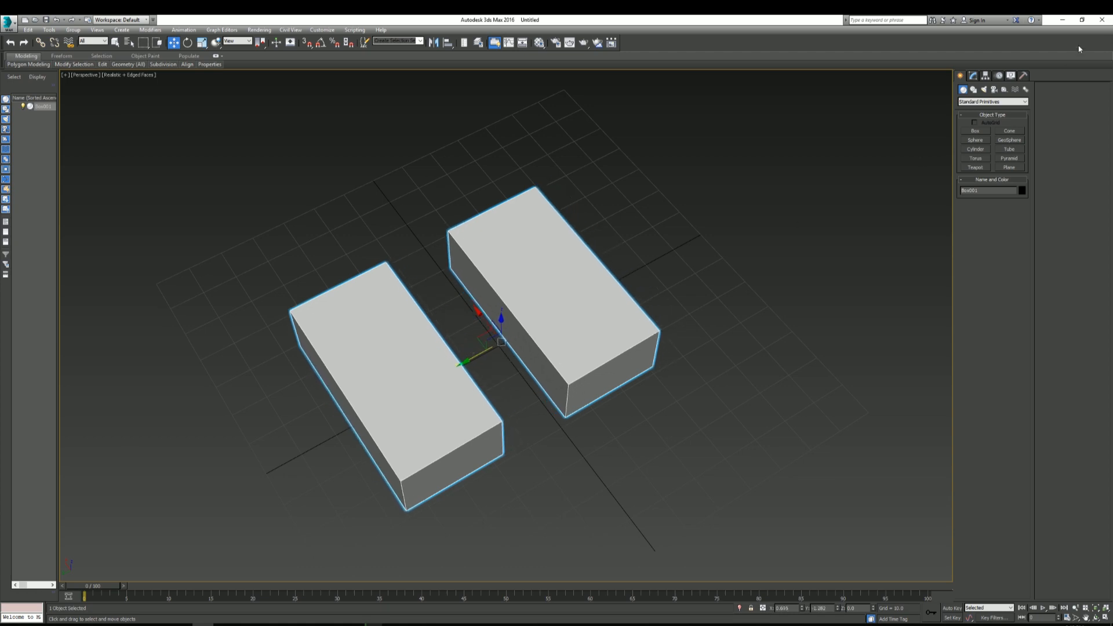
At Element level, select the cloned box and move it slightly along the X axis to about 3.95.
click(972, 76)
click(1012, 341)
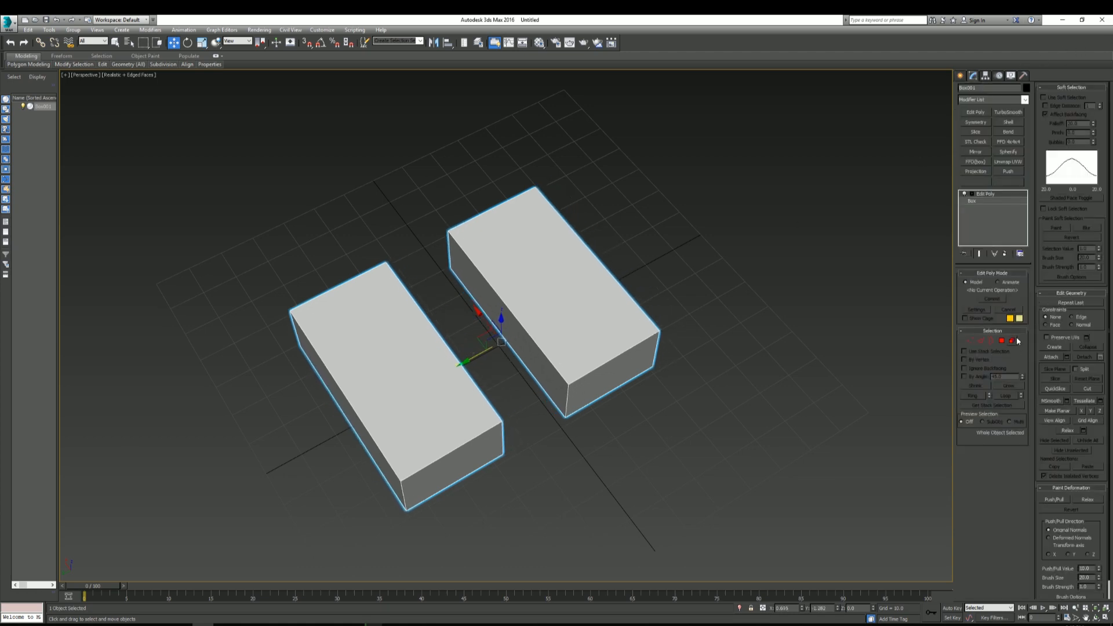
click(577, 316)
alt+middle_drag(634, 398, 635, 379)
scroll(590, 300, up, 4)
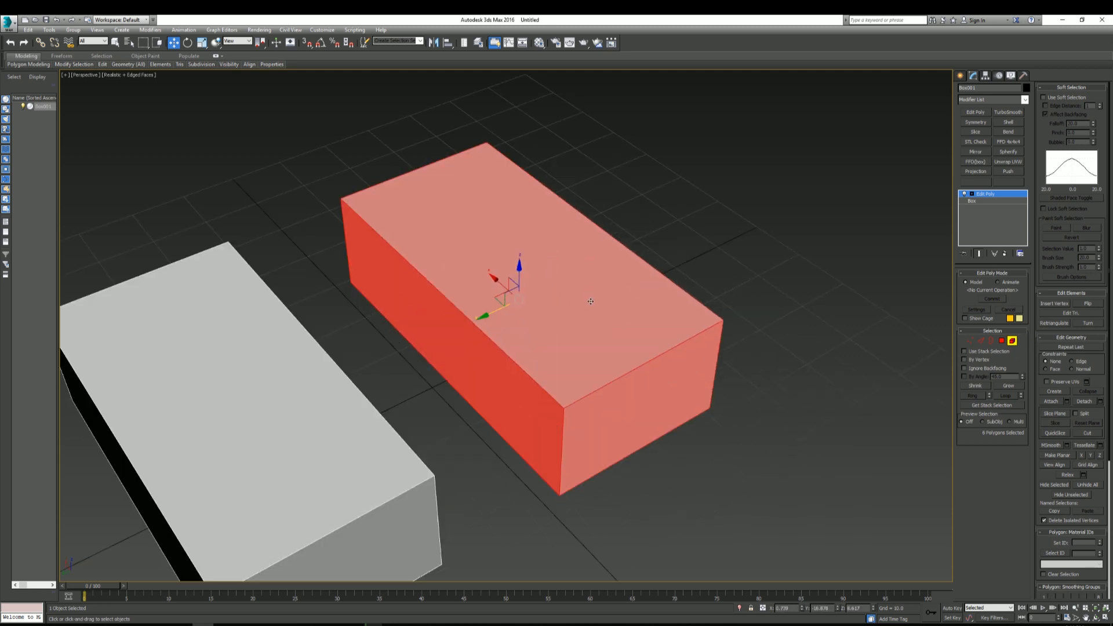
scroll(581, 357, down, 3)
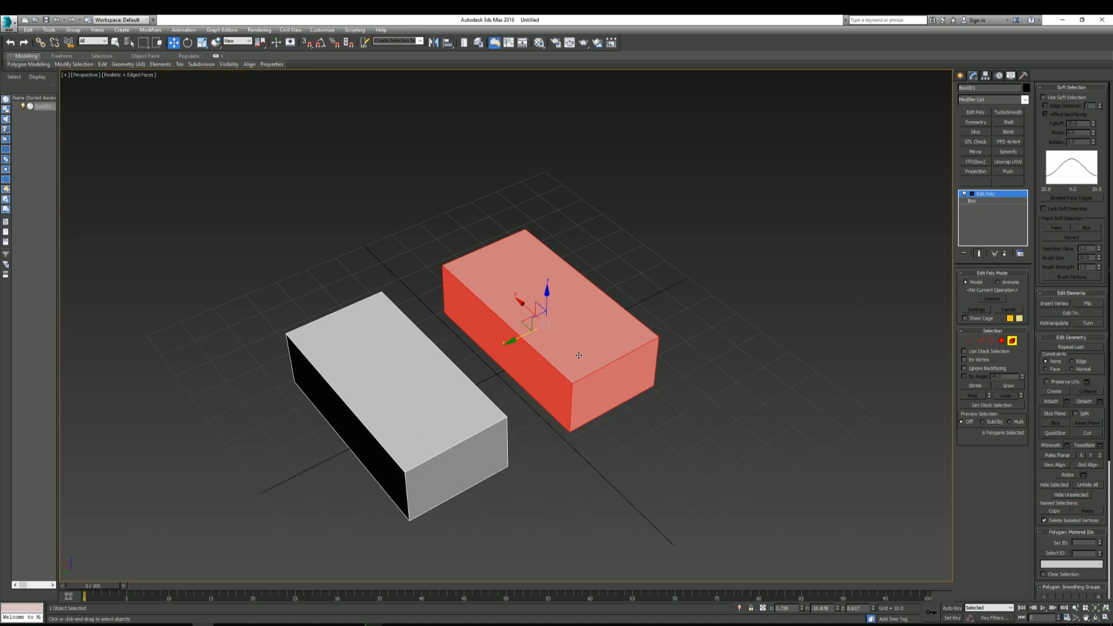
mouse_move(521, 304)
mouse_down()
mouse_move(536, 310)
mouse_move(510, 299)
mouse_up()
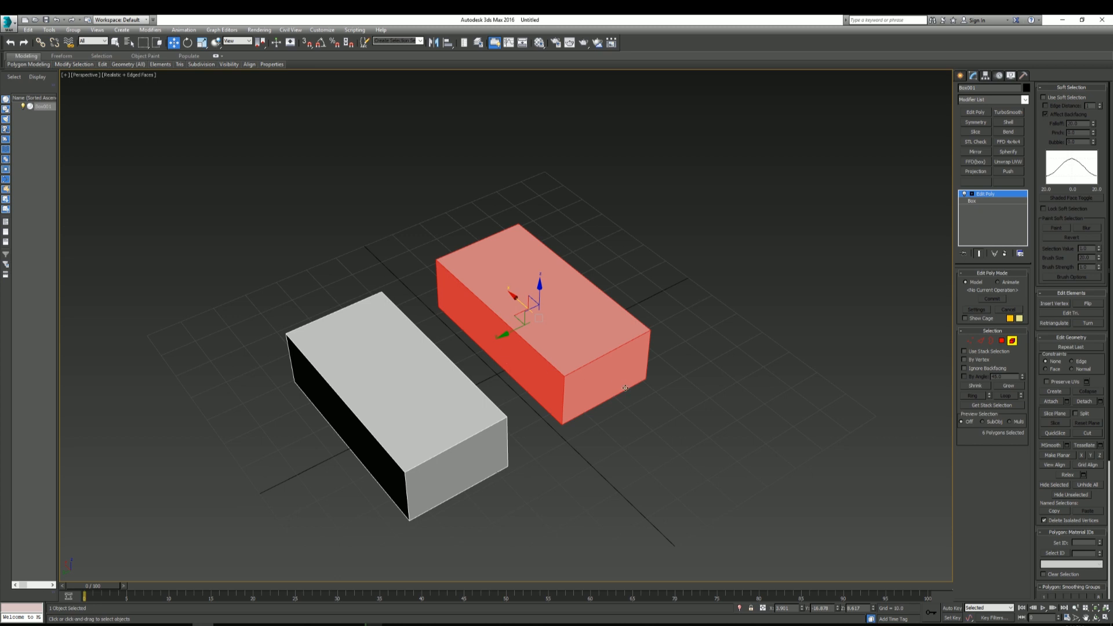
Clear the element selection and return to whole-object level.
click(680, 428)
click(961, 76)
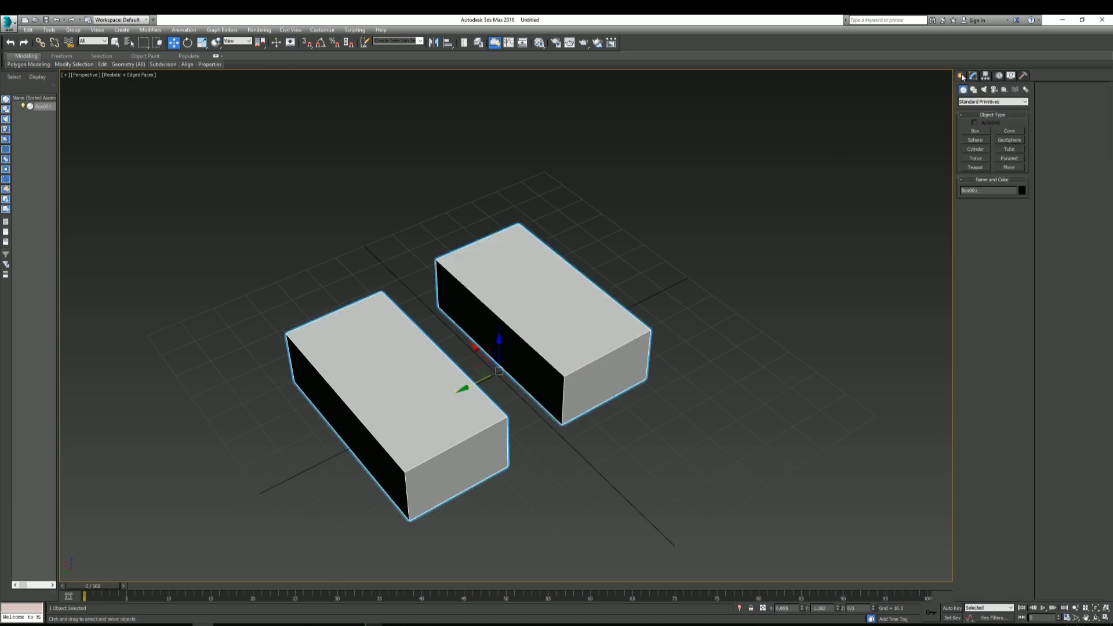
alt+middle_drag(778, 235, 752, 302)
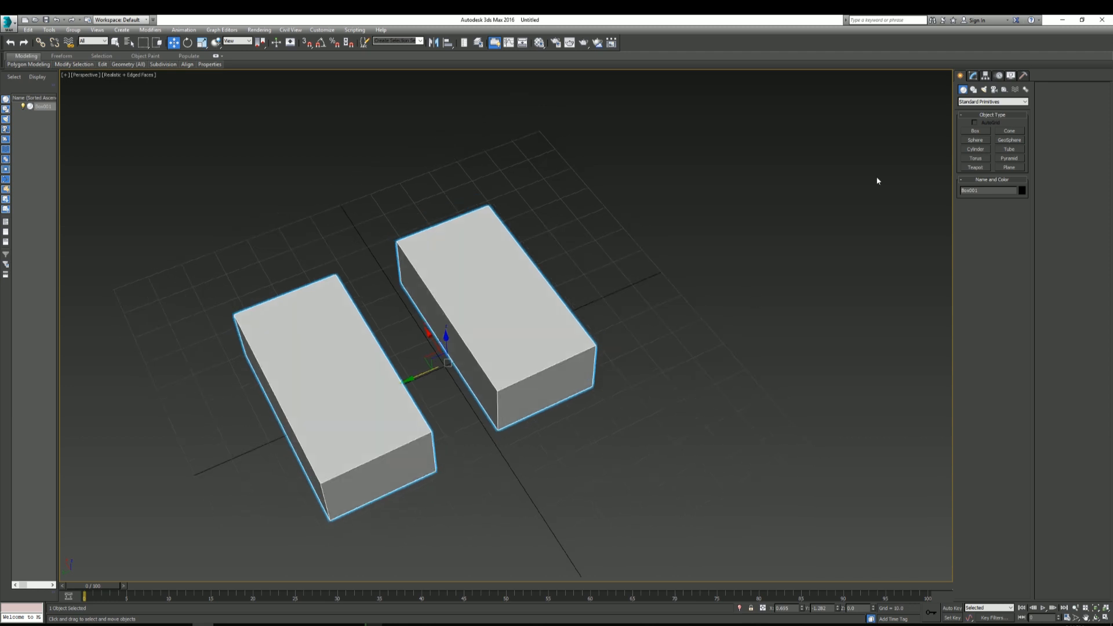
Create a large new box beside the two existing boxes and return to the Move tool.
click(976, 131)
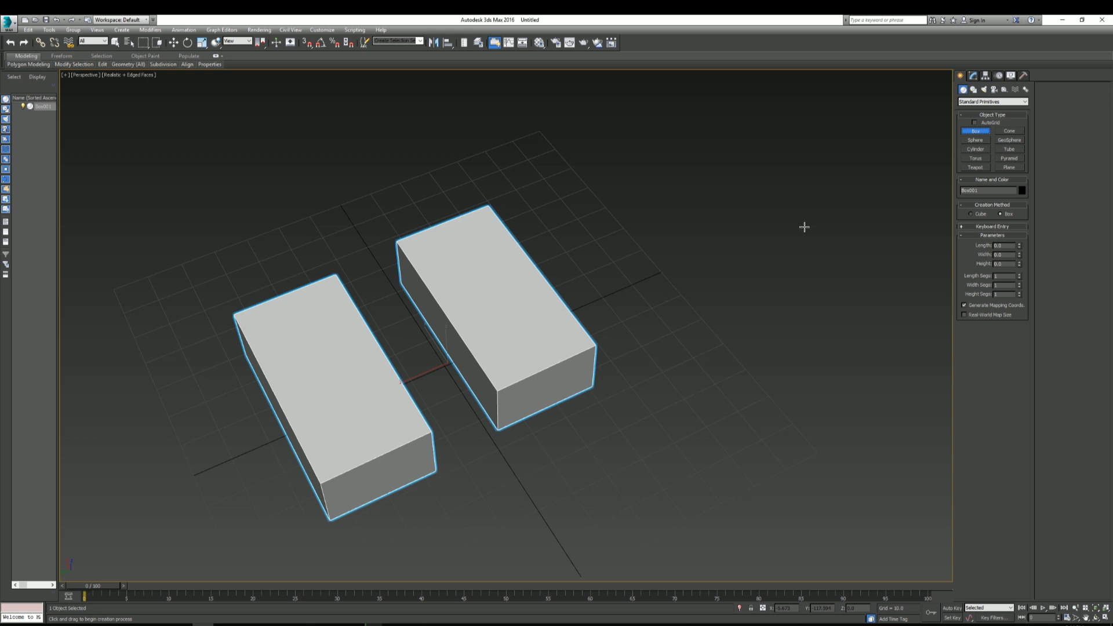
middle_drag(794, 214, 748, 241)
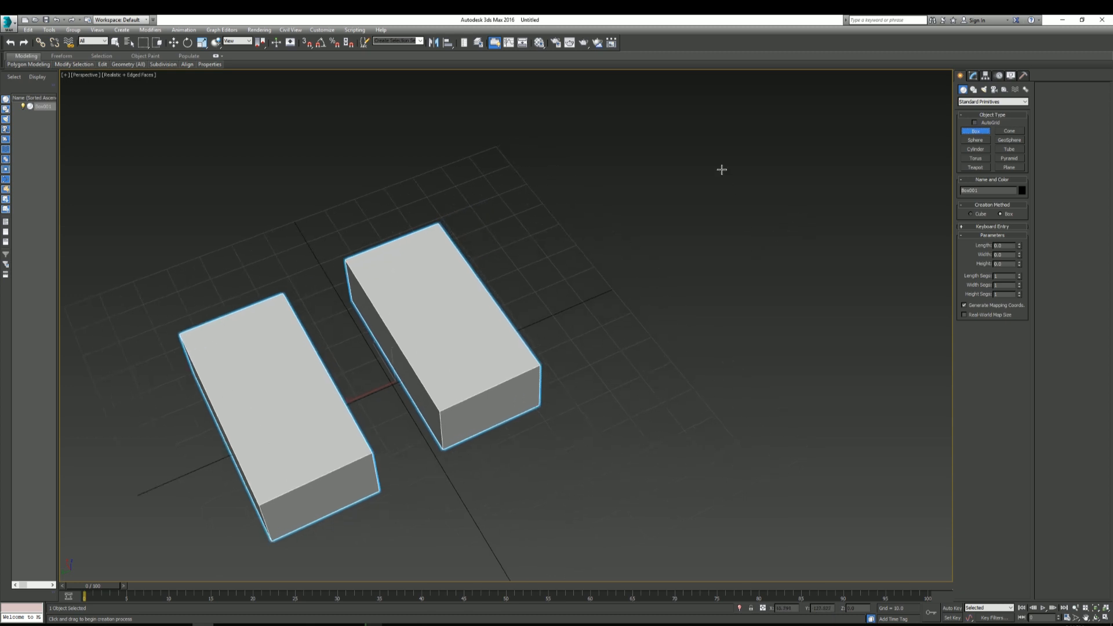
drag(696, 175, 677, 342)
click(698, 212)
key(w)
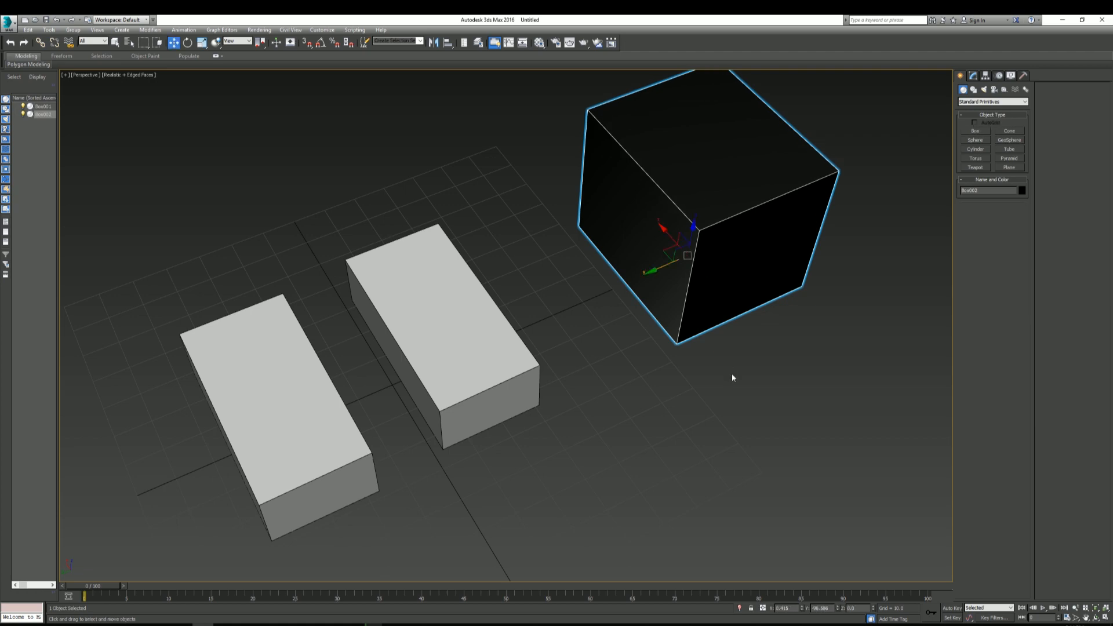
Attach the new large box to the two-box object through its Edit Poly modifier.
click(422, 338)
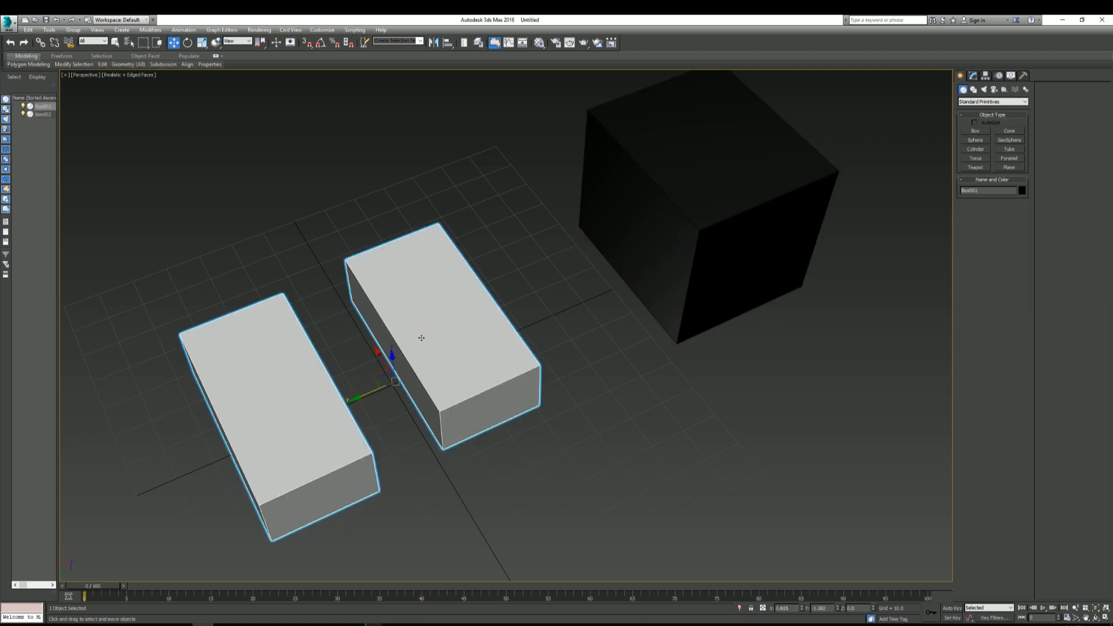
click(974, 76)
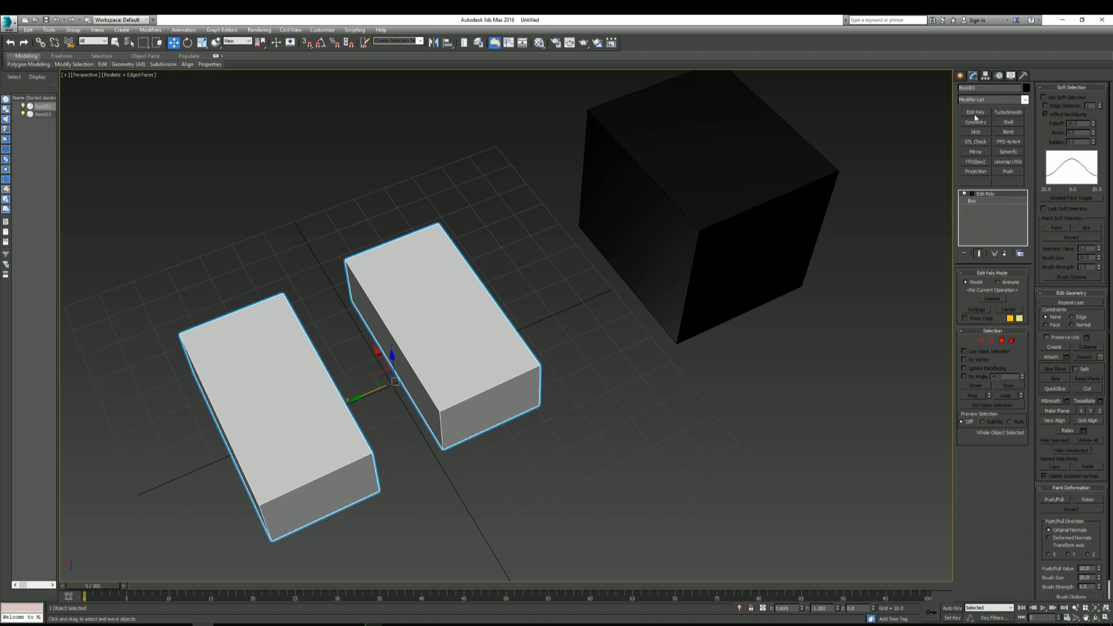
click(982, 194)
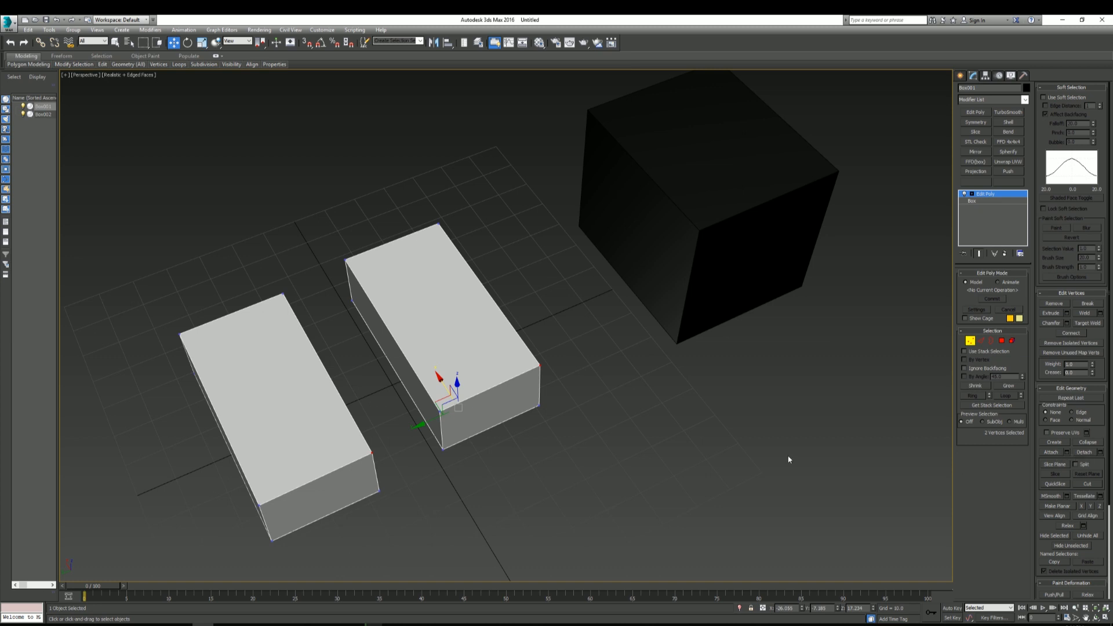
middle_drag(790, 458, 749, 453)
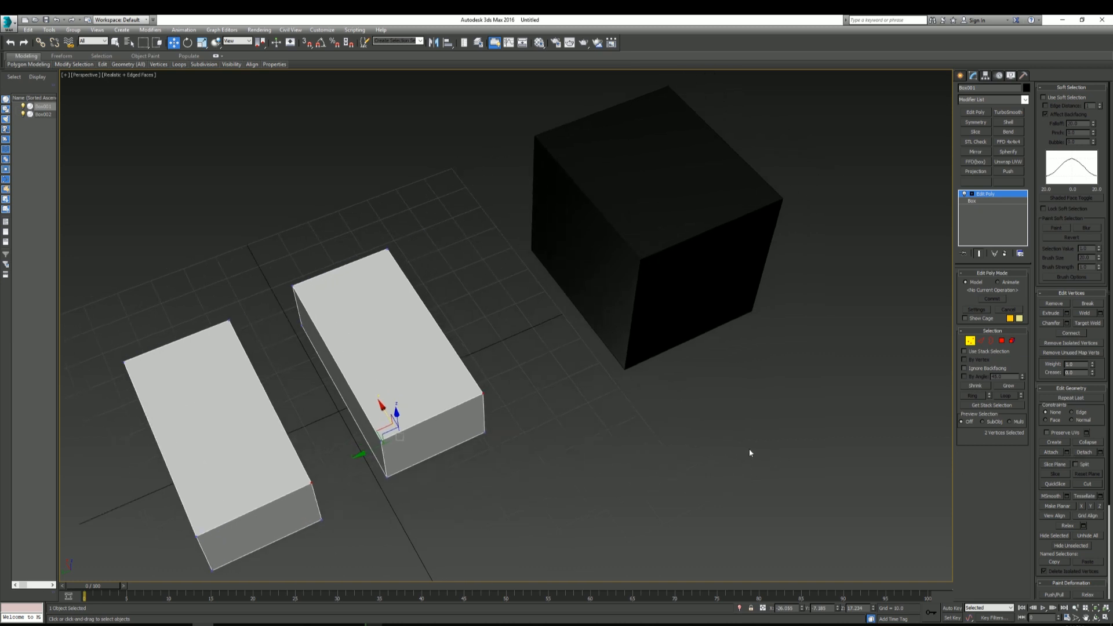
click(1051, 452)
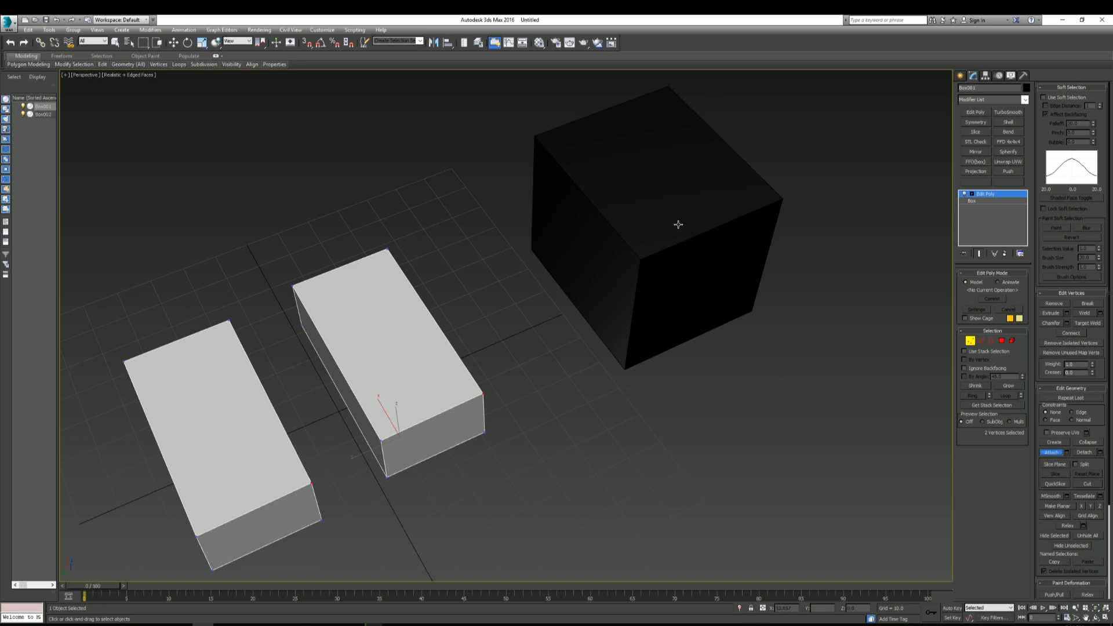
click(652, 213)
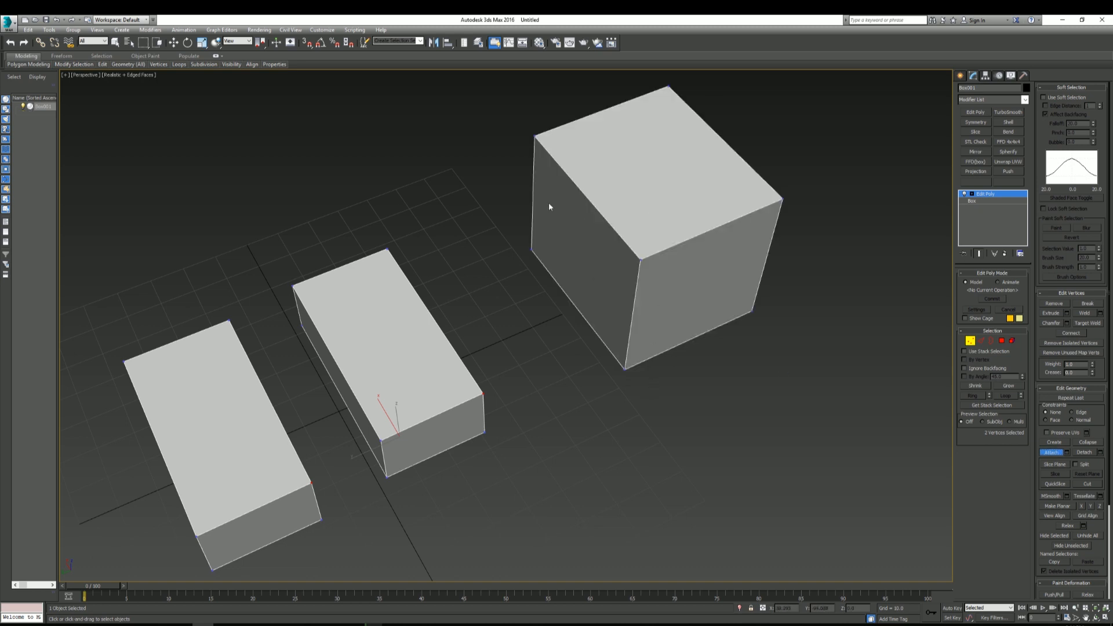
At Element level, select the three boxes of the combined object one after another.
click(1011, 341)
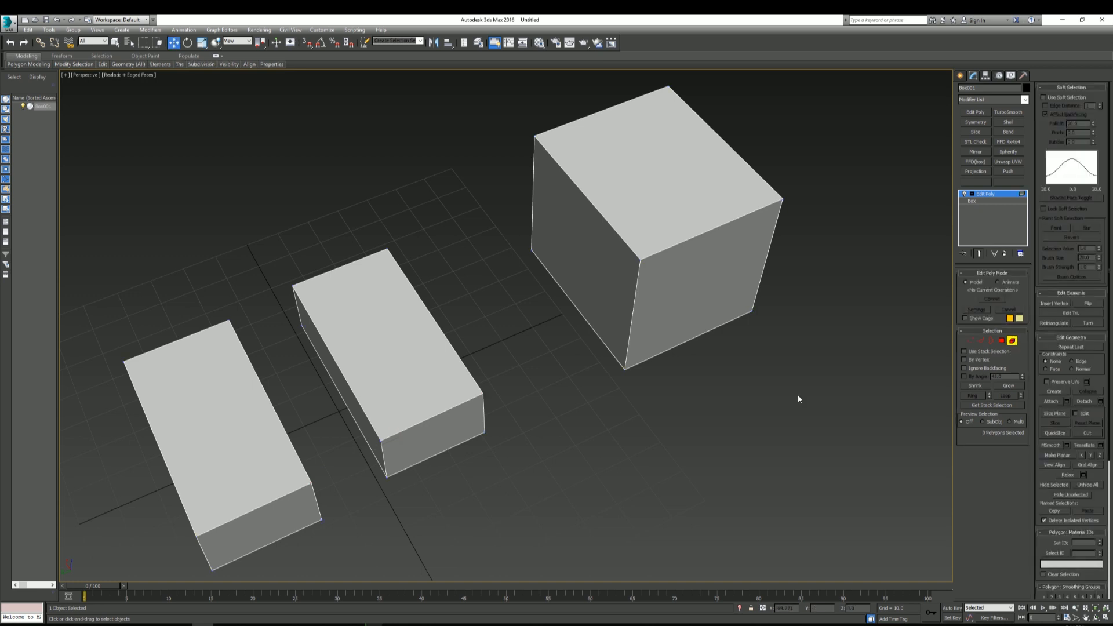
click(676, 259)
click(429, 380)
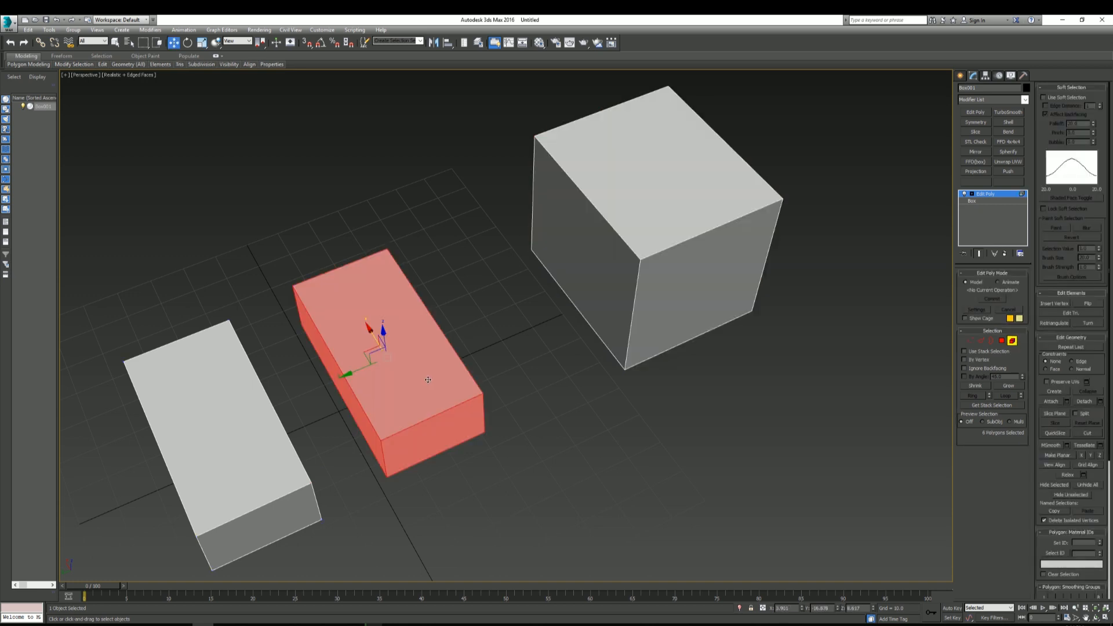
click(197, 439)
click(703, 248)
middle_drag(659, 392, 688, 346)
click(414, 313)
click(302, 385)
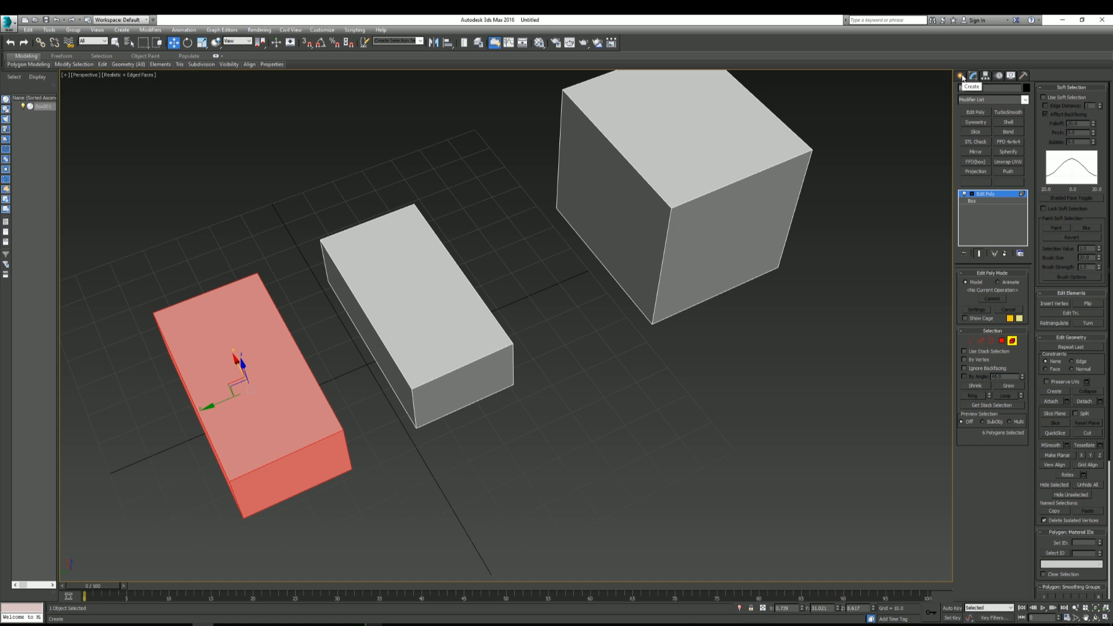
Leave Element level and shift the whole three-box object along the Y axis to about 3.1.
click(961, 75)
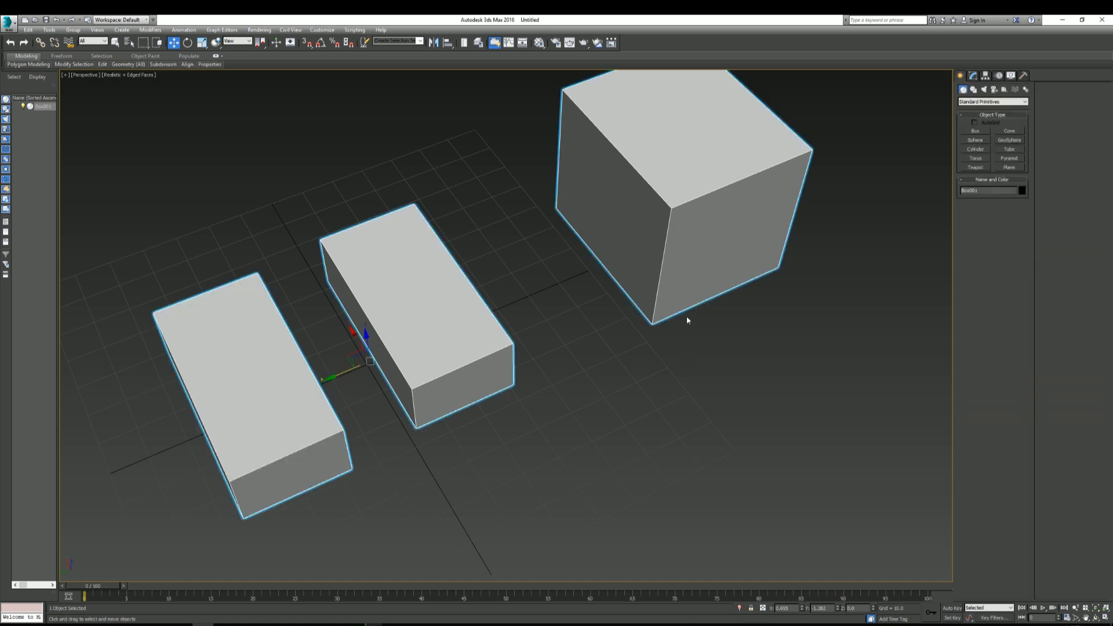
middle_drag(702, 345, 726, 368)
mouse_move(370, 391)
middle_down()
mouse_move(488, 357)
mouse_move(427, 363)
mouse_move(316, 415)
mouse_move(359, 404)
middle_up()
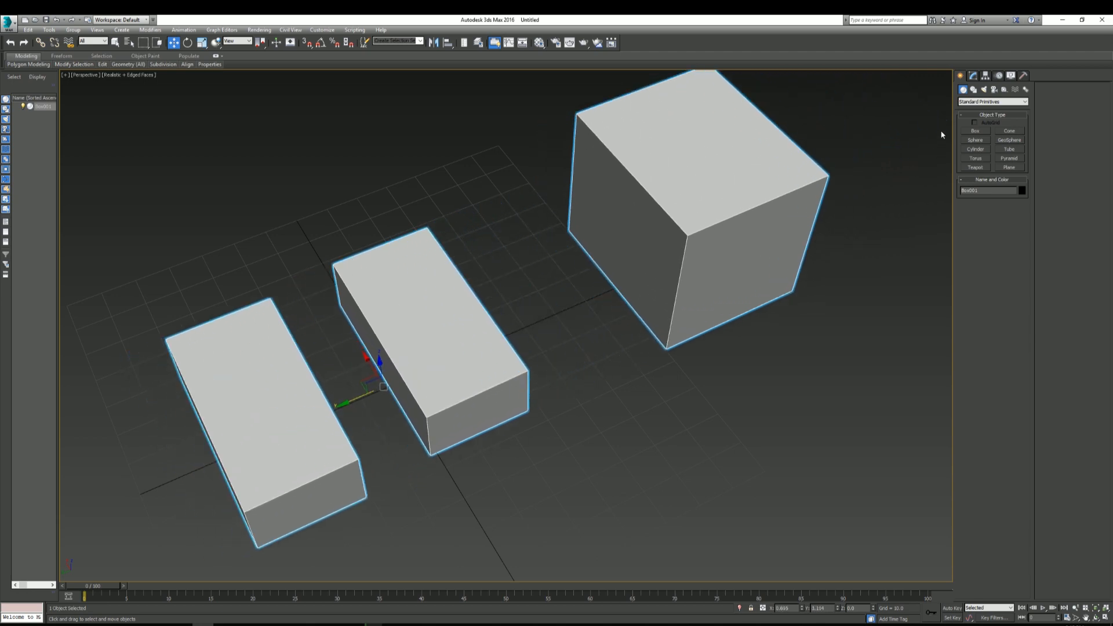
At Element level, select the large cube and detach it as a clone under the name Object001.
click(973, 75)
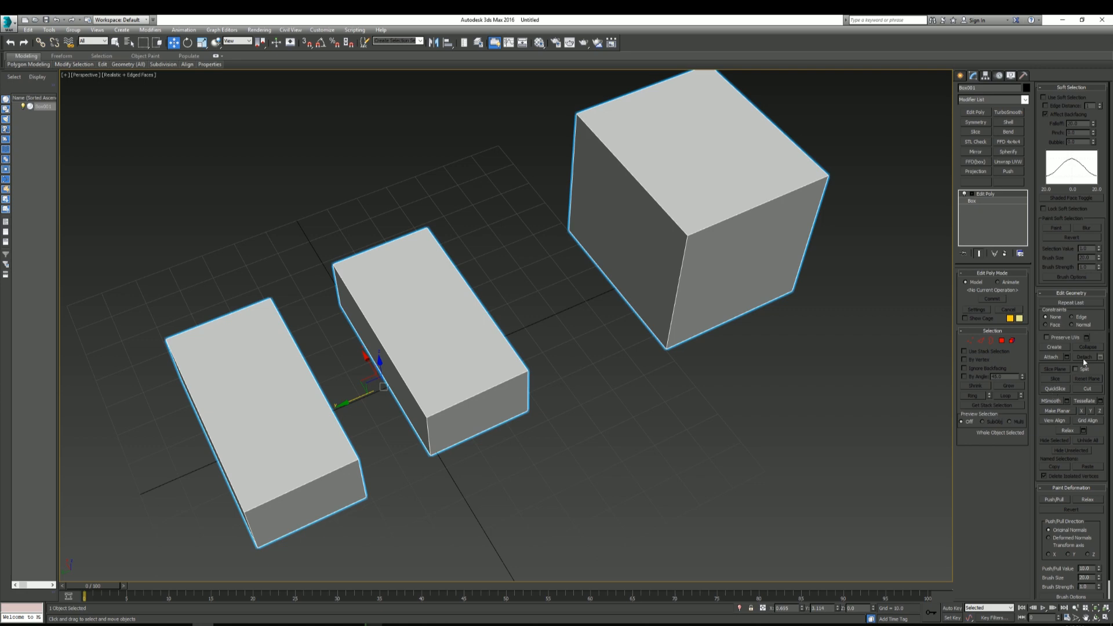
click(1012, 341)
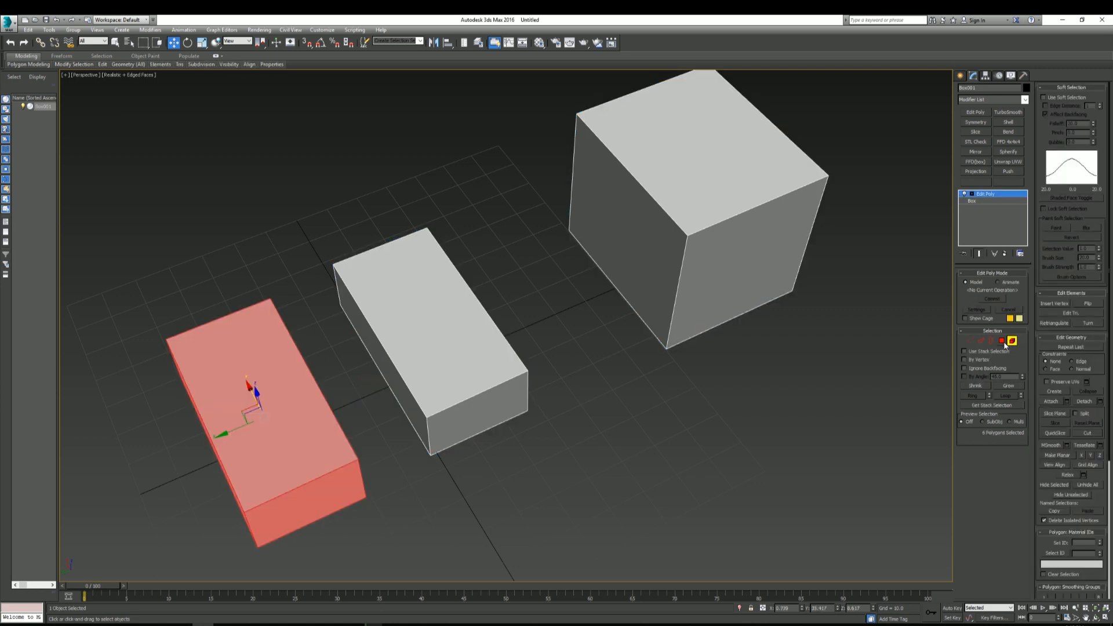
click(703, 249)
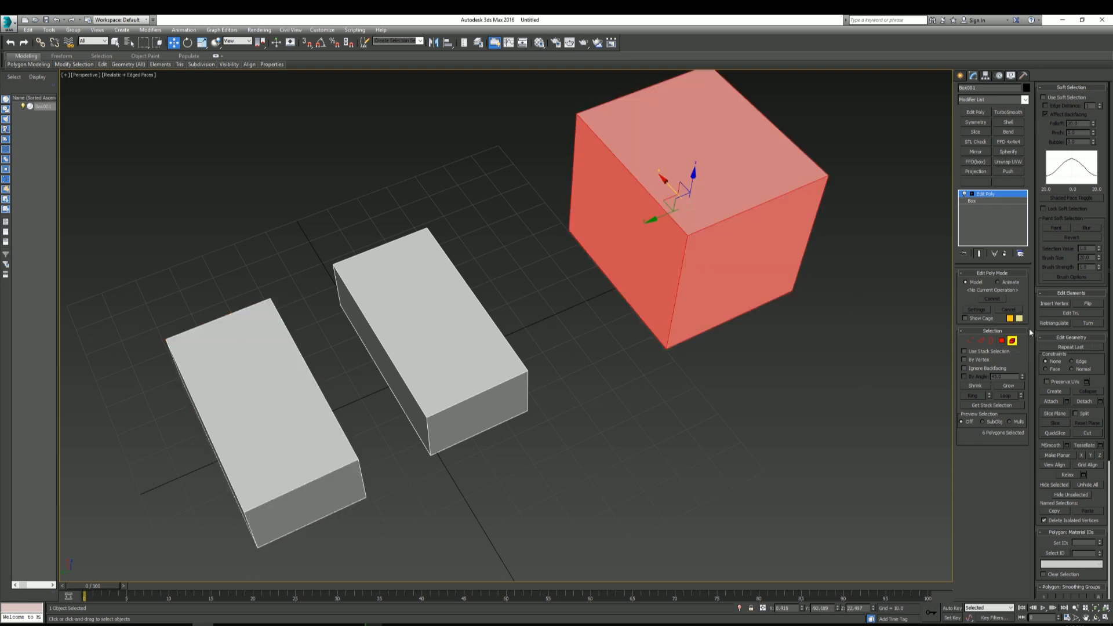
click(1097, 401)
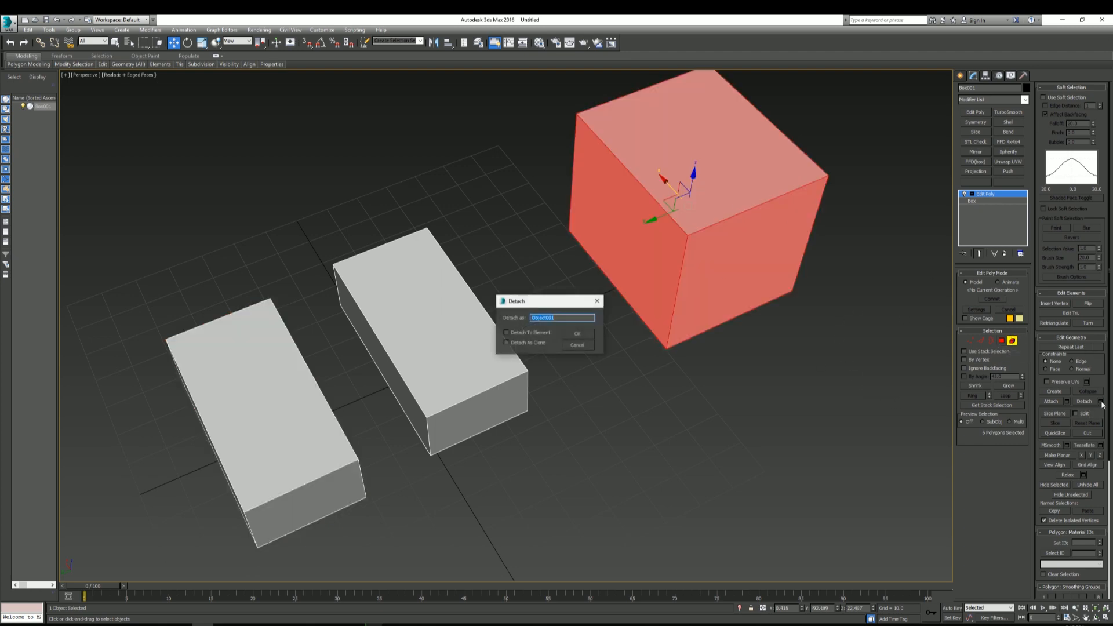
click(507, 343)
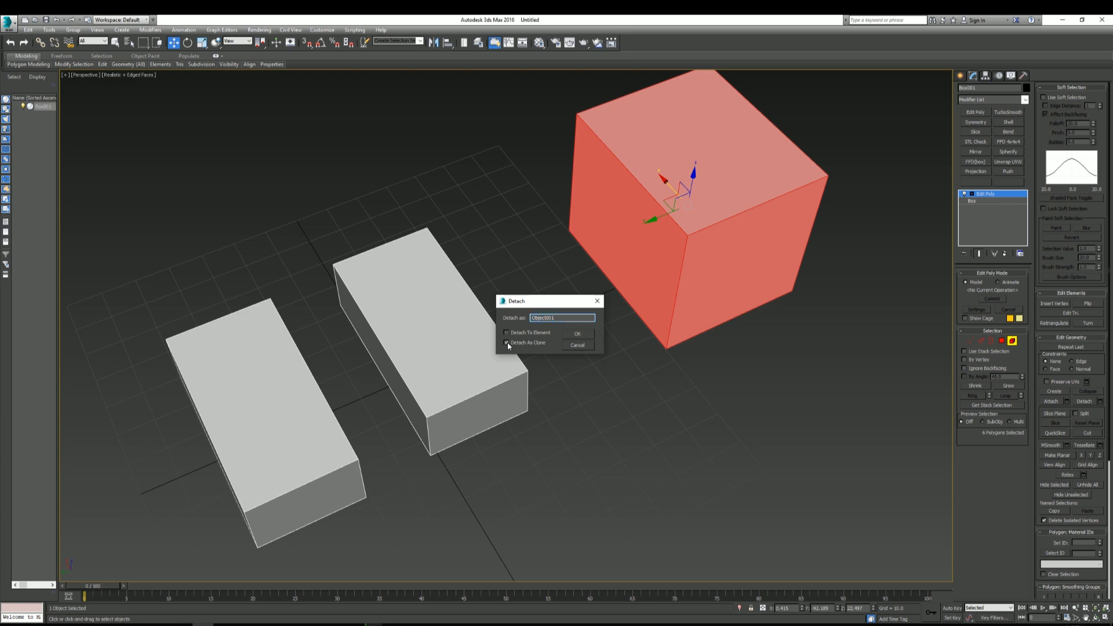
click(586, 333)
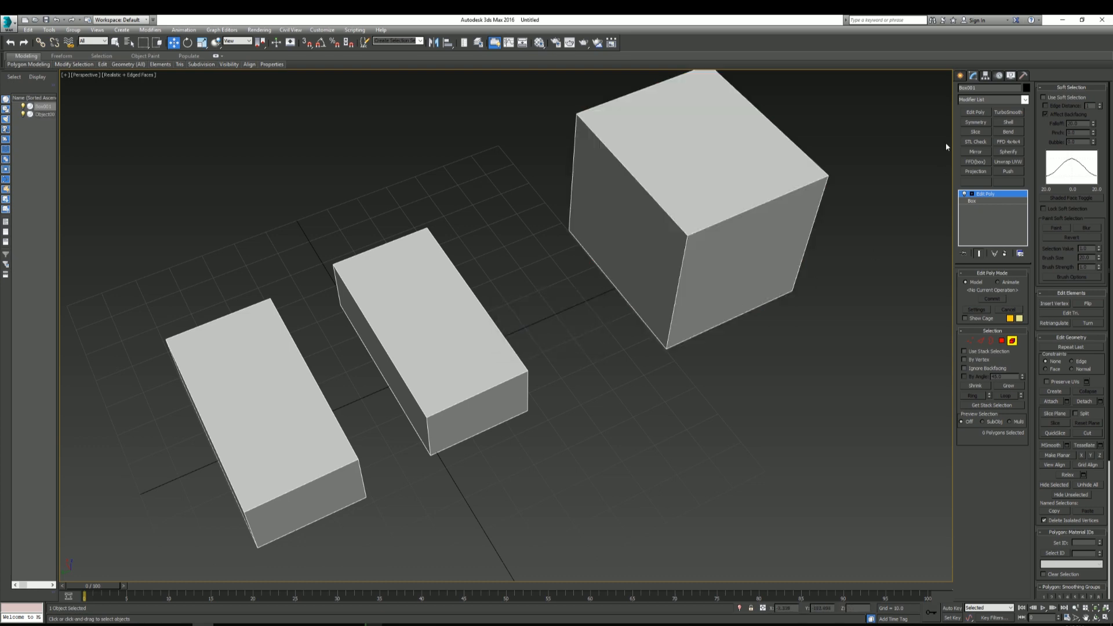
Leave Element level, move the original three-box object away from the detached cube clone, and select the clone.
click(961, 76)
middle_drag(503, 307, 504, 365)
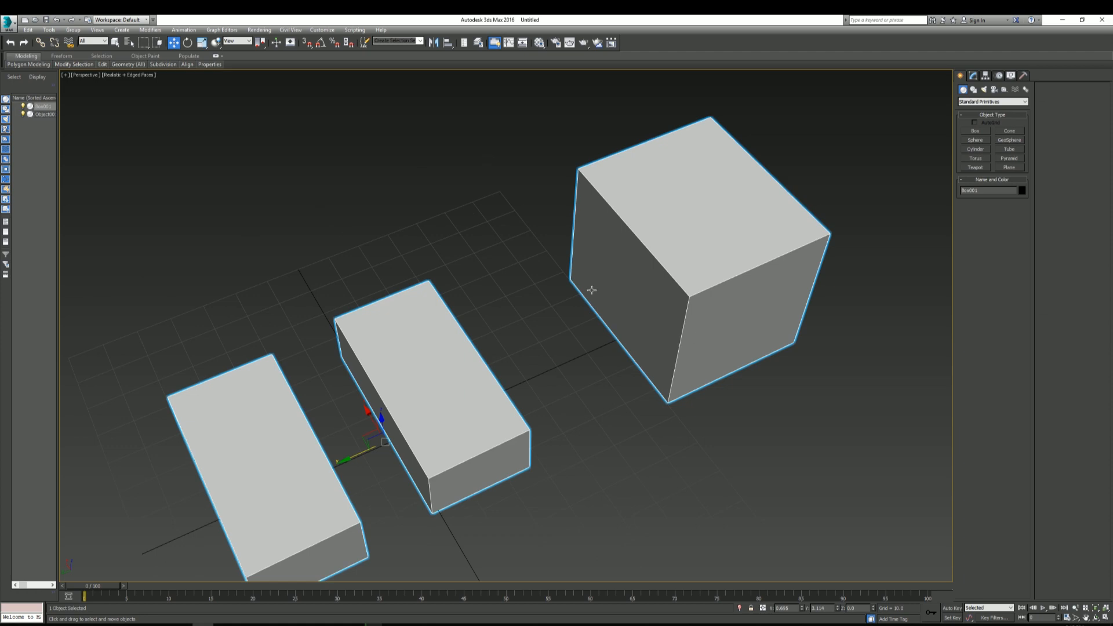
middle_drag(591, 289, 619, 249)
drag(427, 411, 603, 521)
click(704, 283)
middle_drag(704, 387, 601, 390)
scroll(622, 410, down, 4)
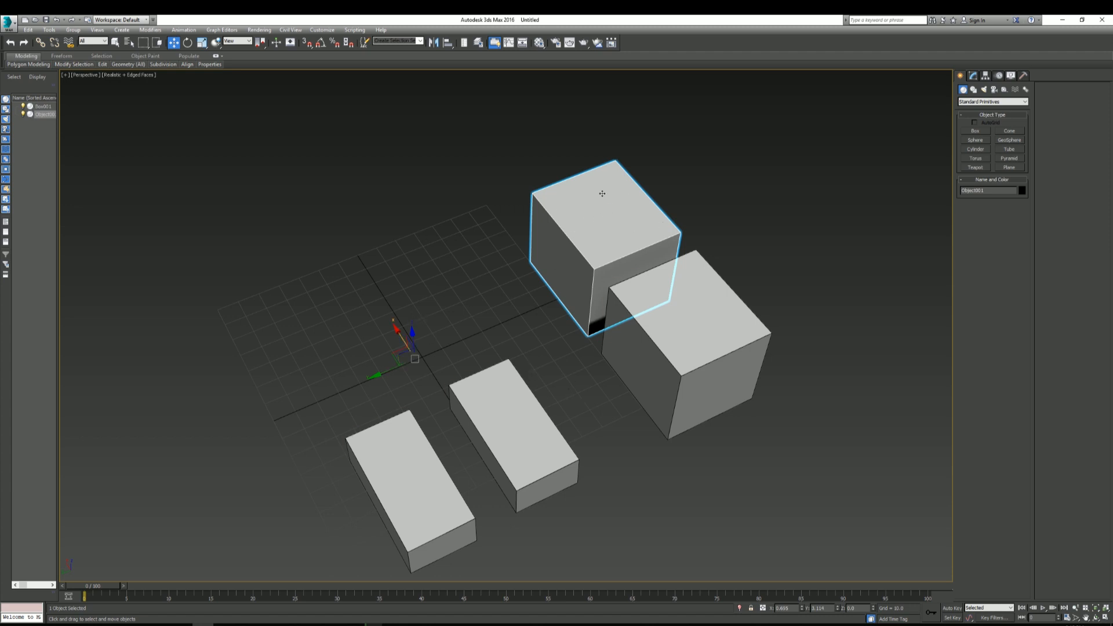
At Polygon level of the cloned cube, select all polygons and various single faces, and return to whole-object level.
click(972, 79)
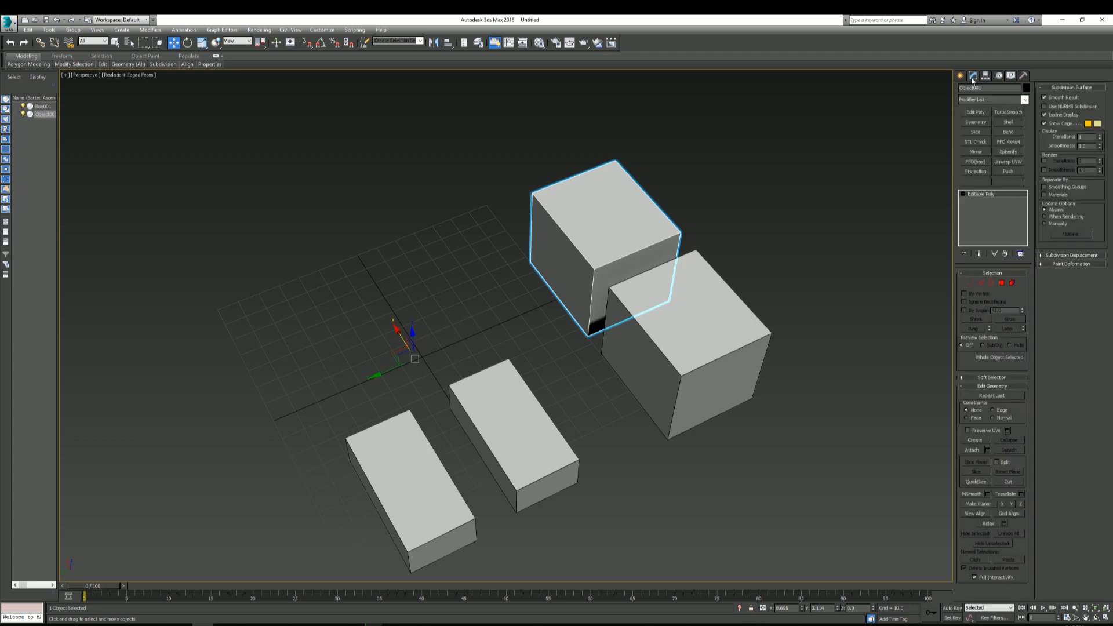
click(1001, 283)
key(ctrl+a)
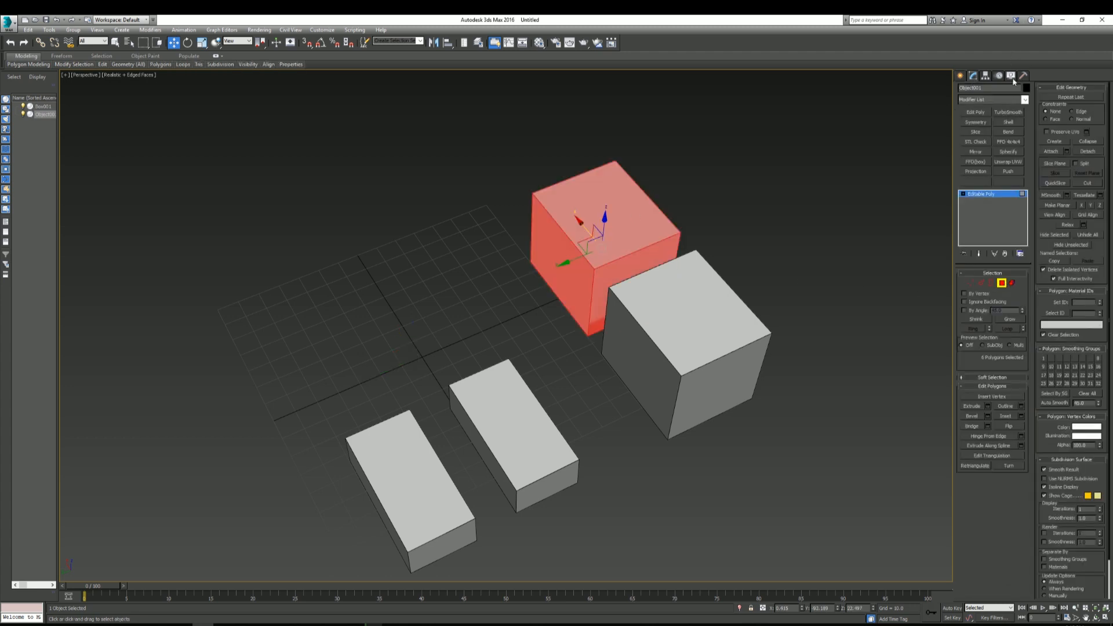
click(579, 222)
click(563, 259)
click(625, 250)
click(630, 273)
click(577, 266)
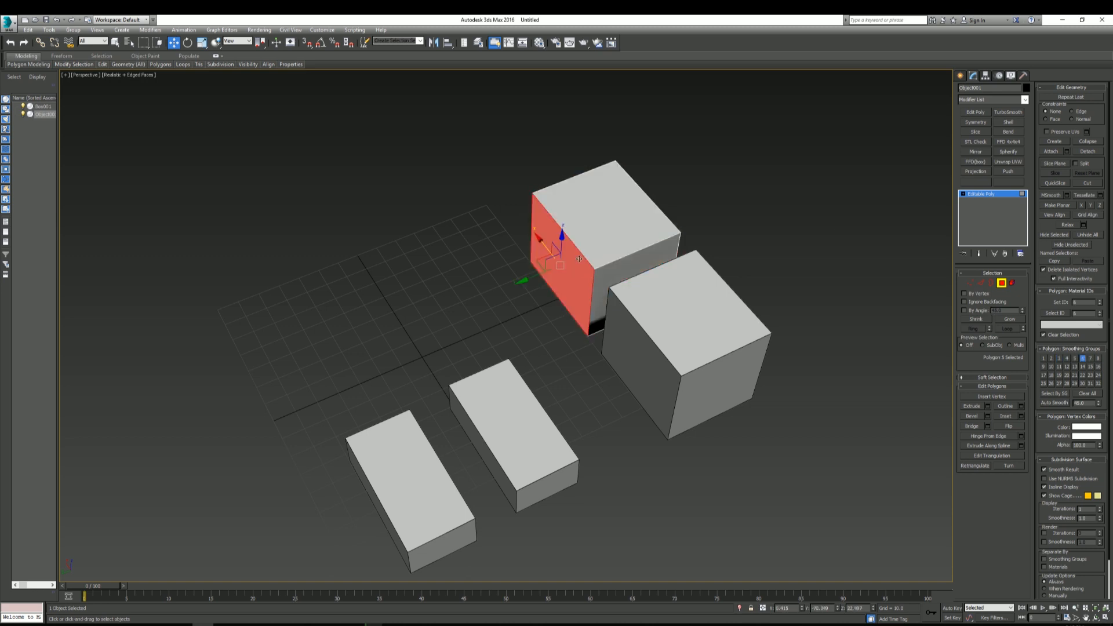
click(595, 223)
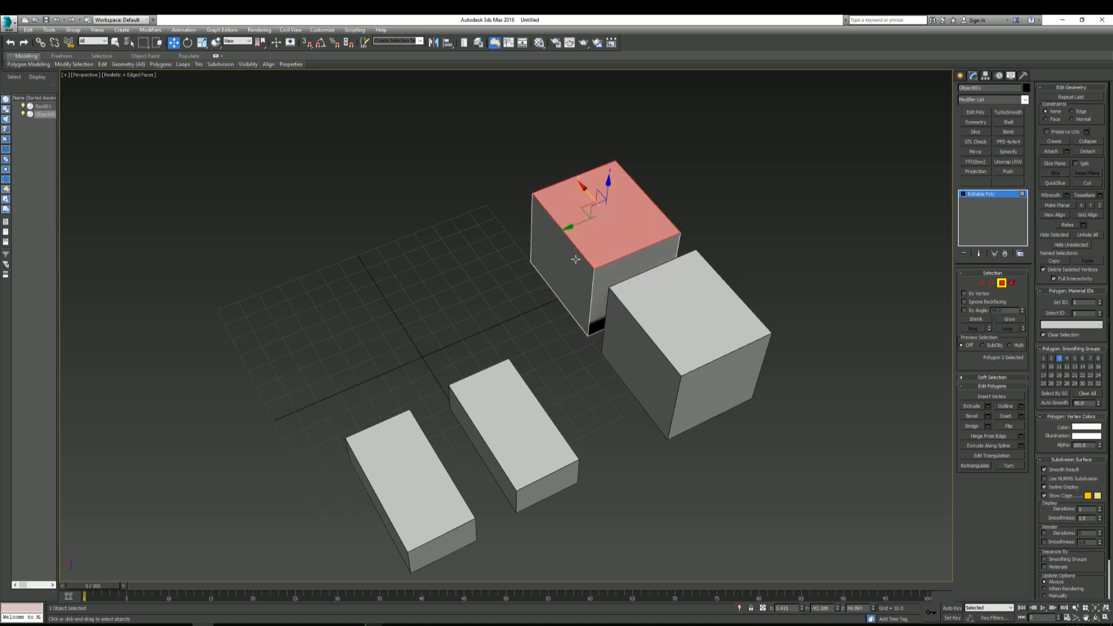
click(576, 259)
click(649, 257)
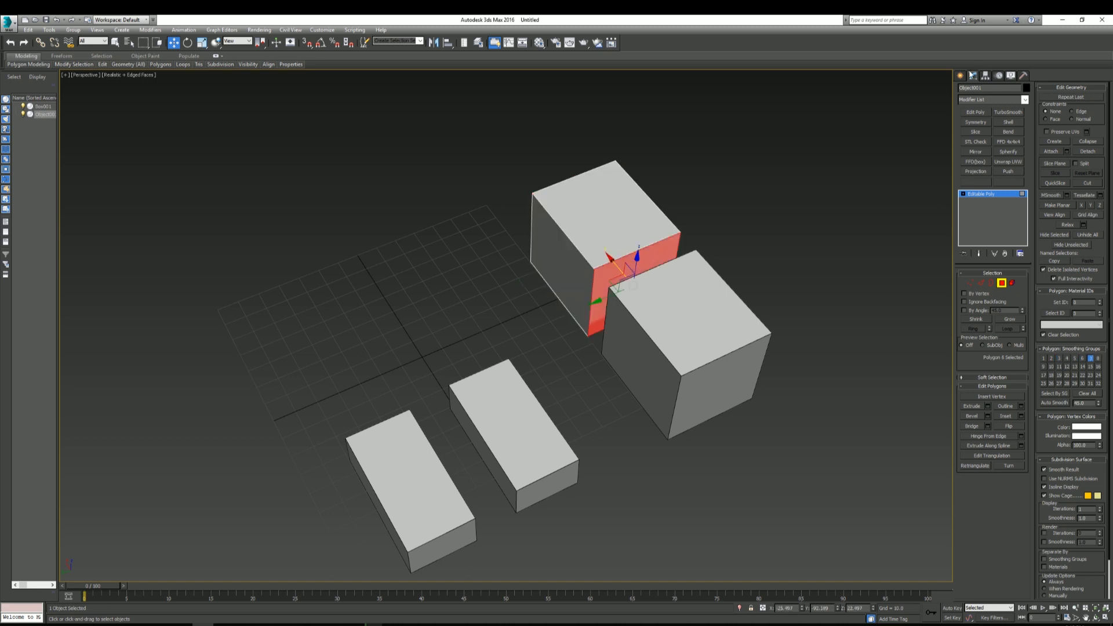
click(960, 76)
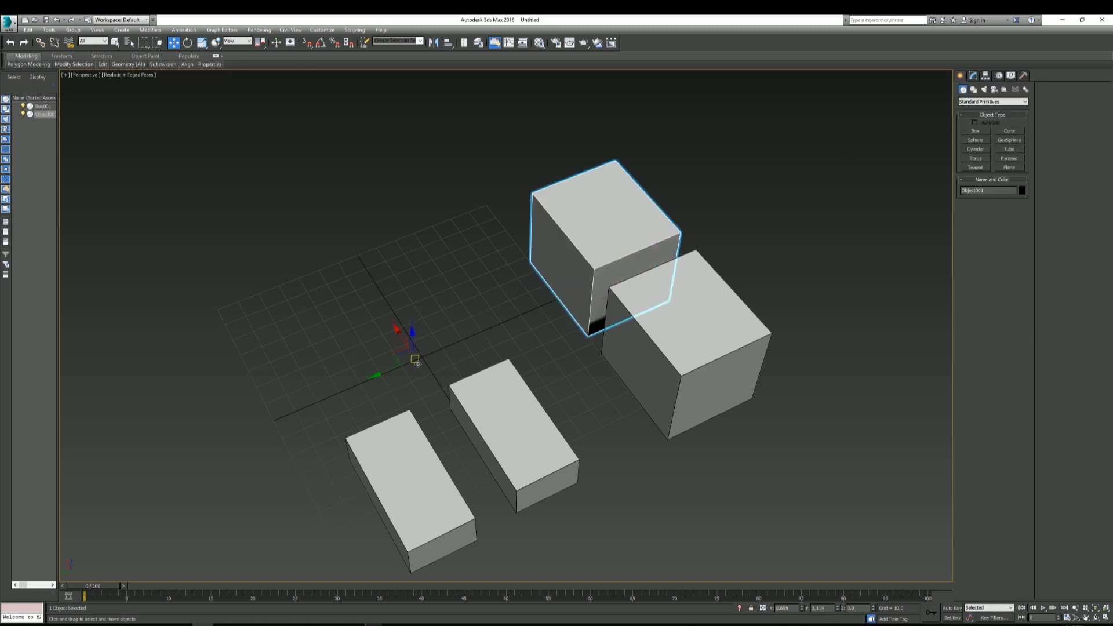
Center the cloned cube's pivot on the object and move the cube along the Y axis to the middle of the grid.
click(974, 77)
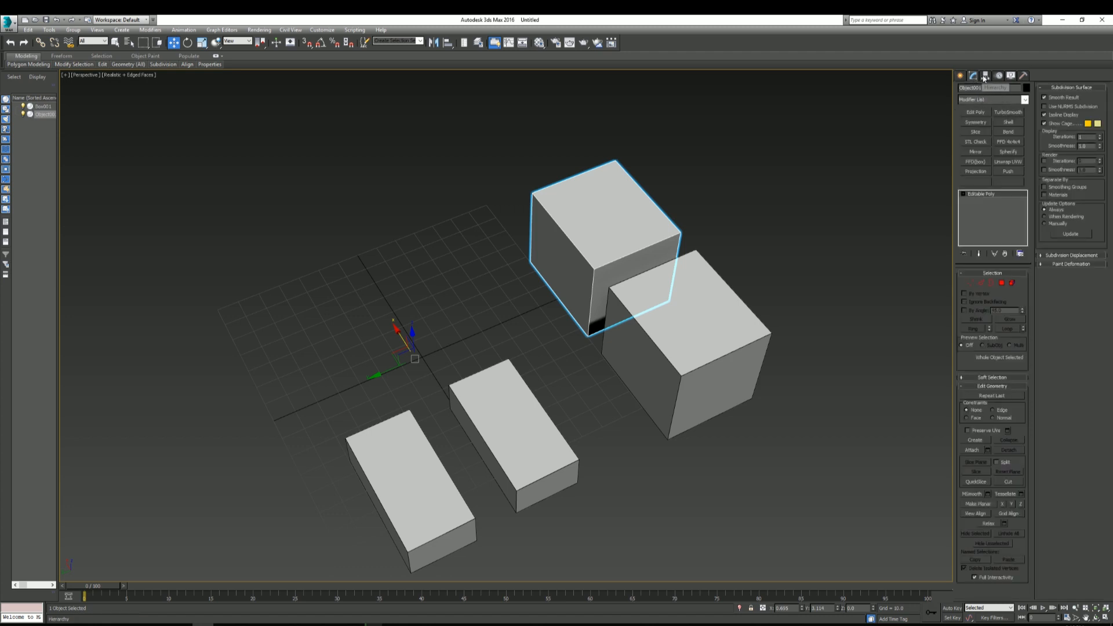
click(984, 77)
click(987, 130)
click(993, 175)
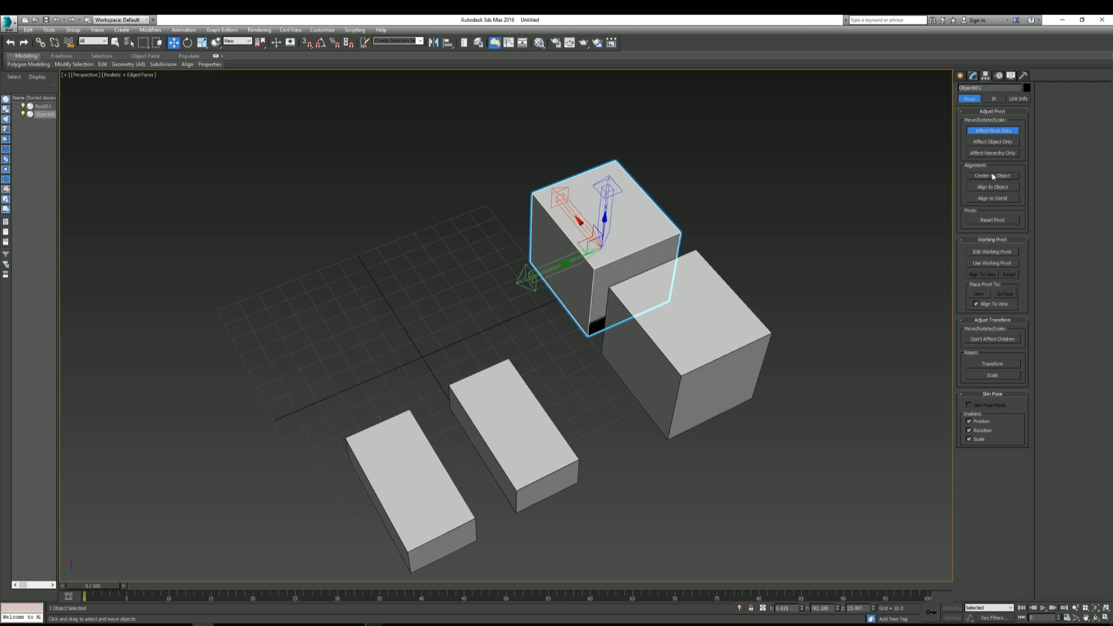
click(959, 76)
drag(565, 238, 367, 311)
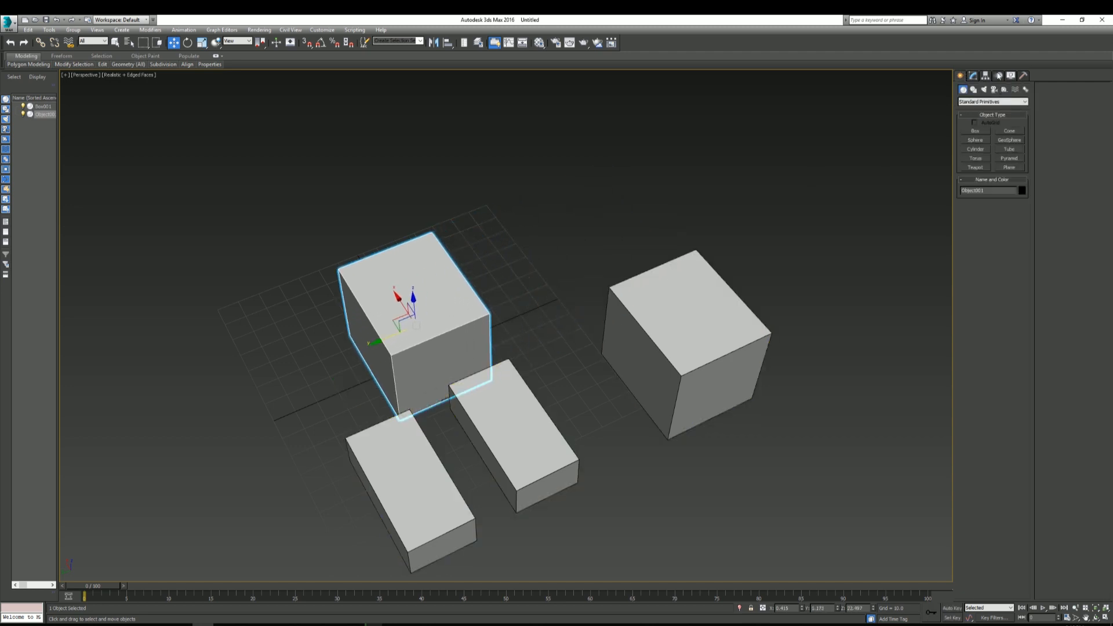
Enter Element level on the cloned cube to inspect its selection and return to whole-object level.
click(974, 76)
click(1012, 283)
click(458, 385)
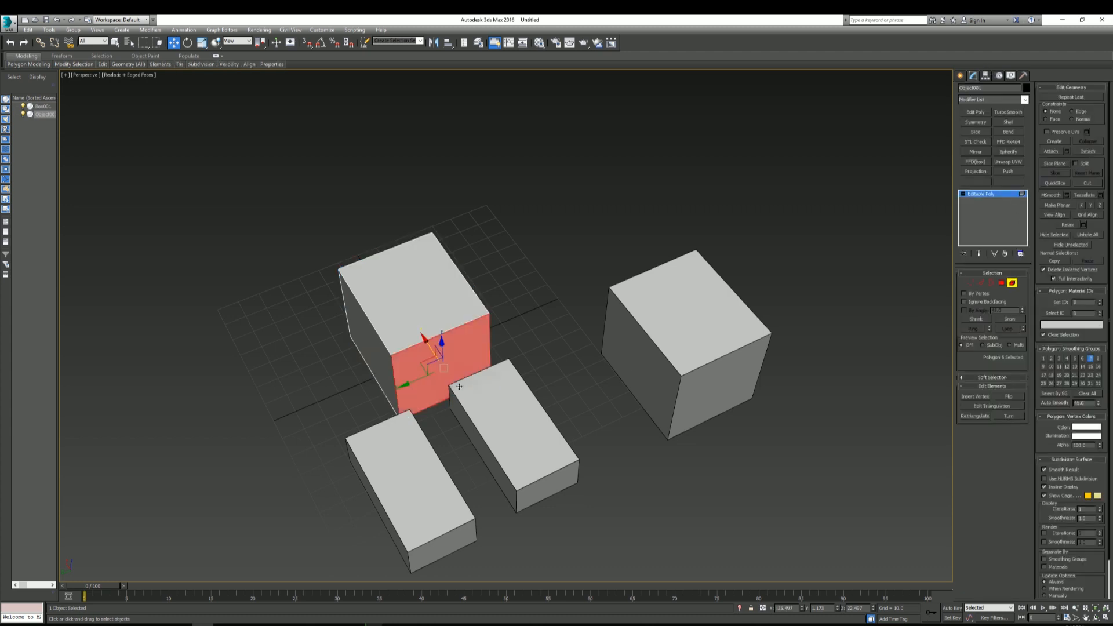
click(959, 76)
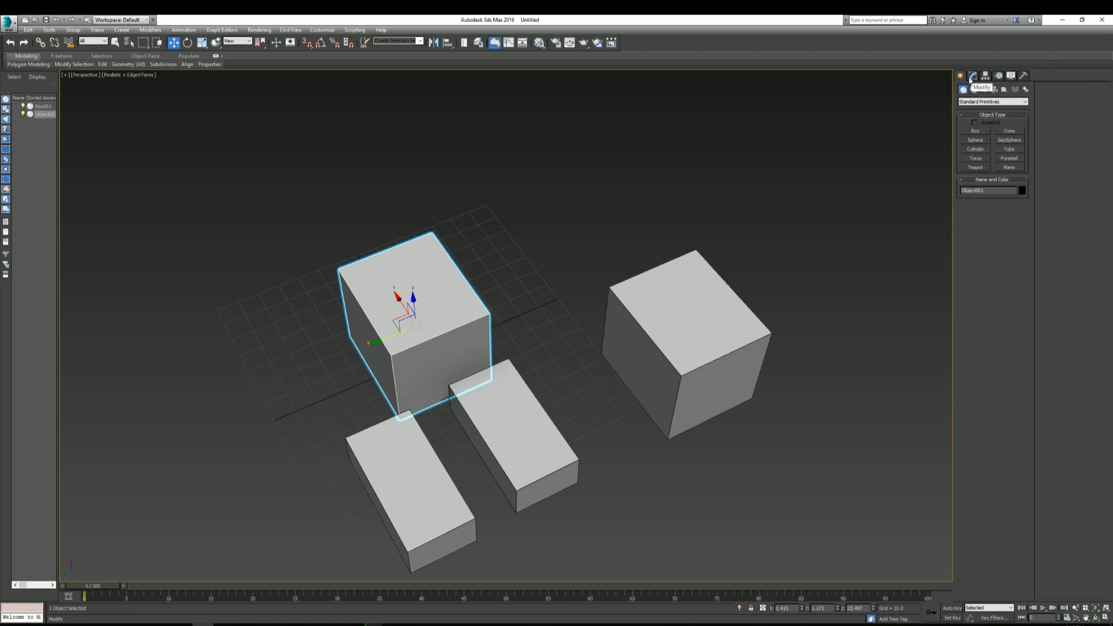
Move the cloned cube's element along the Y axis away from its pivot, beside the other cube, and leave Element level.
middle_drag(404, 347, 567, 381)
alt+middle_drag(567, 382, 581, 371)
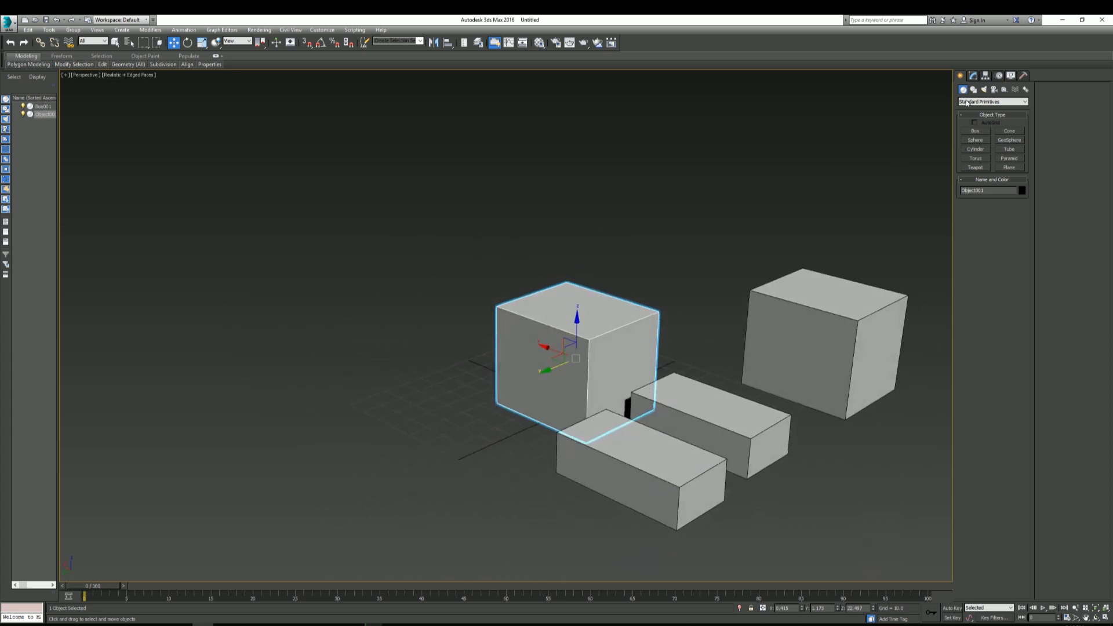
click(973, 75)
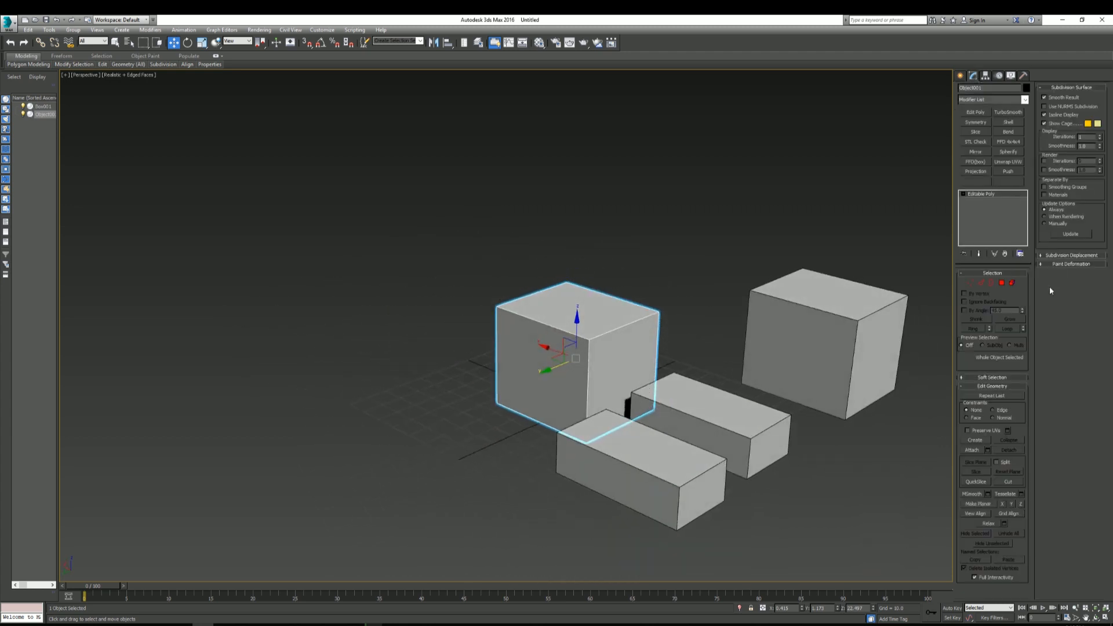
click(1012, 282)
click(571, 369)
drag(571, 370, 686, 314)
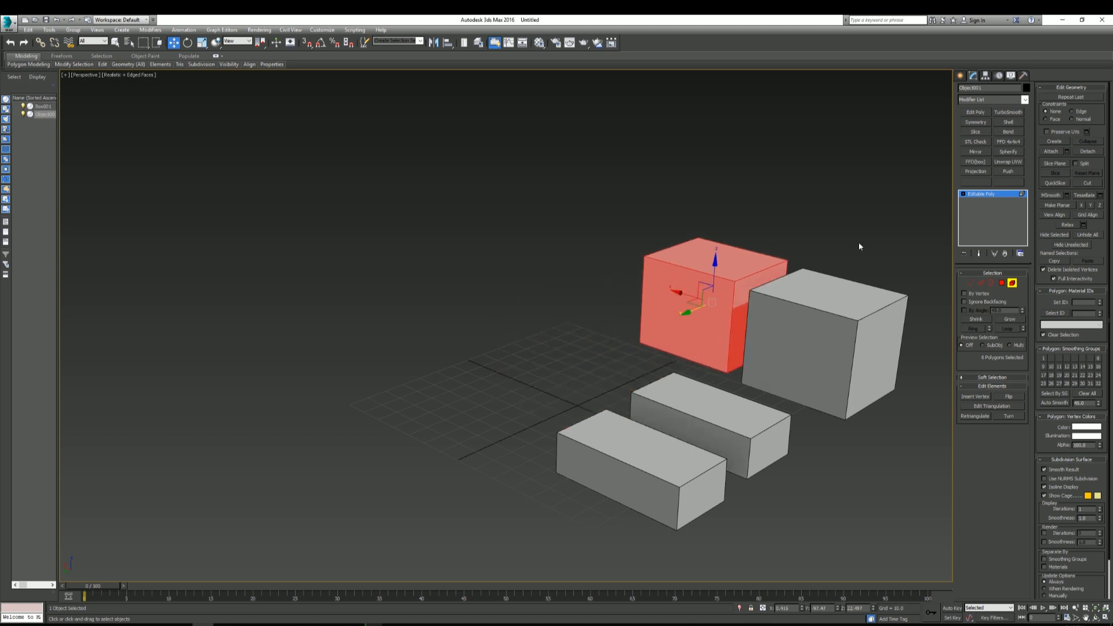
click(960, 75)
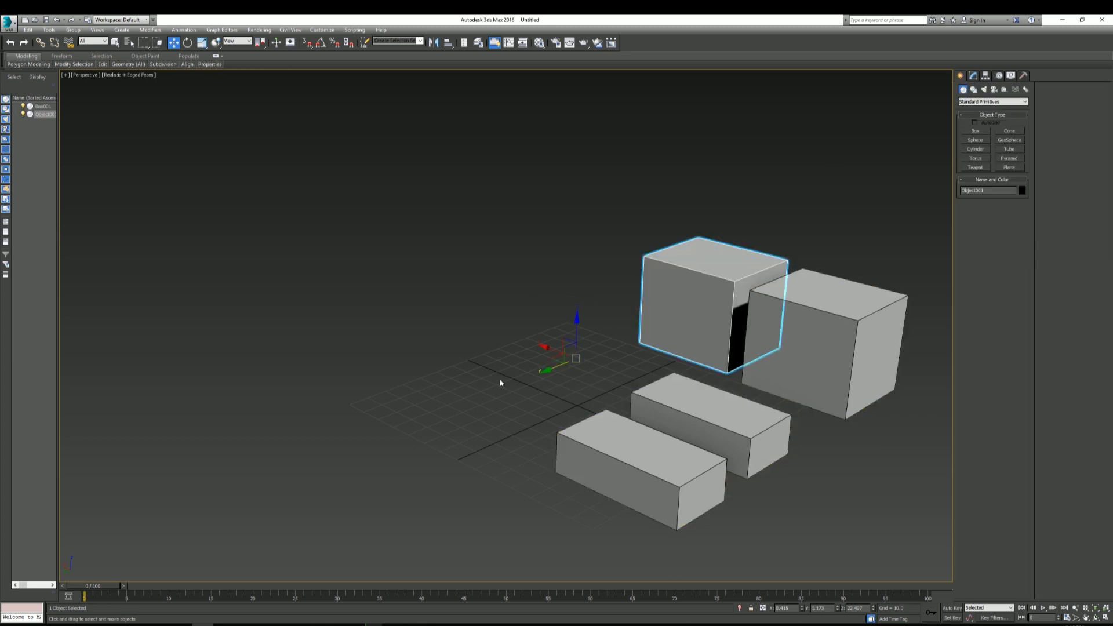
Move the whole cloned cube with its offset pivot in the XY plane and bring up its Editable Poly settings.
middle_drag(571, 437, 433, 556)
drag(399, 502, 390, 464)
middle_drag(561, 462, 571, 393)
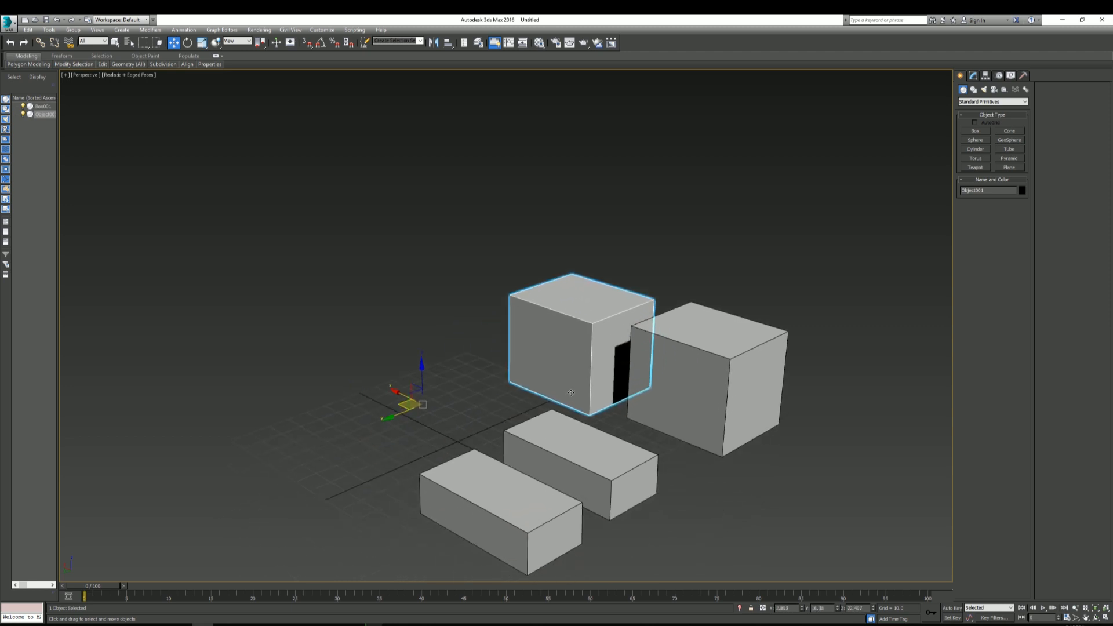
click(973, 76)
alt+middle_drag(763, 316, 683, 328)
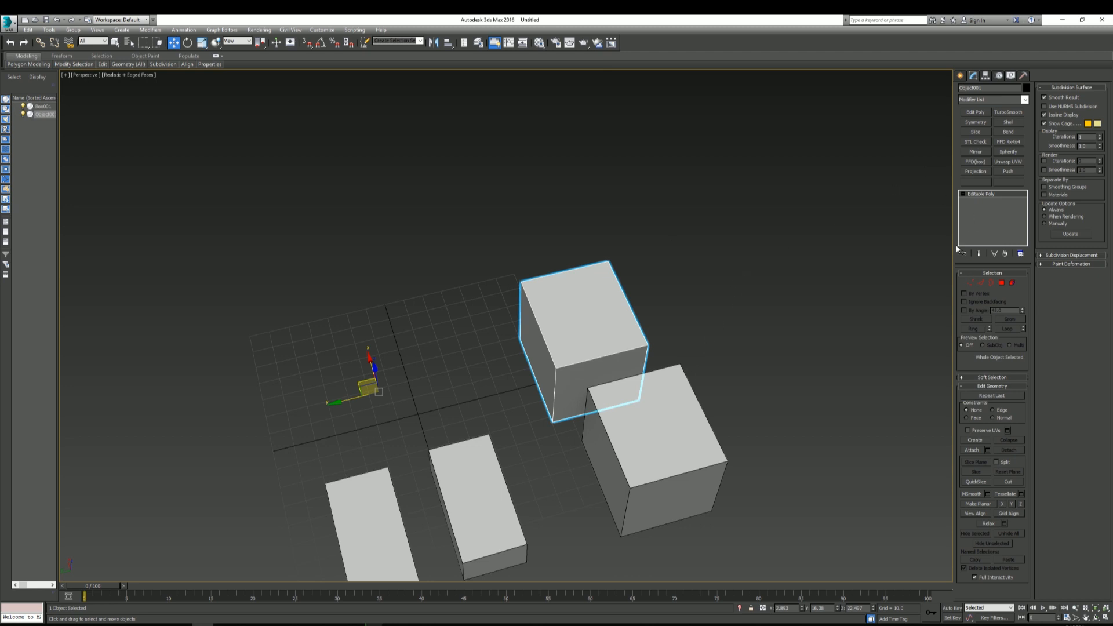
middle_drag(820, 332, 806, 299)
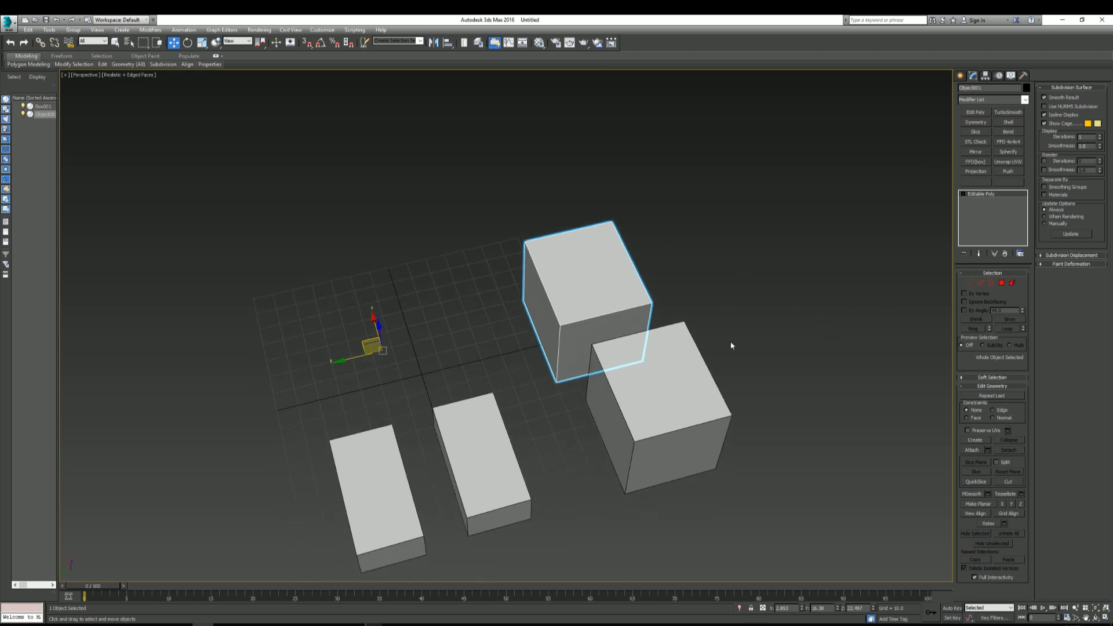